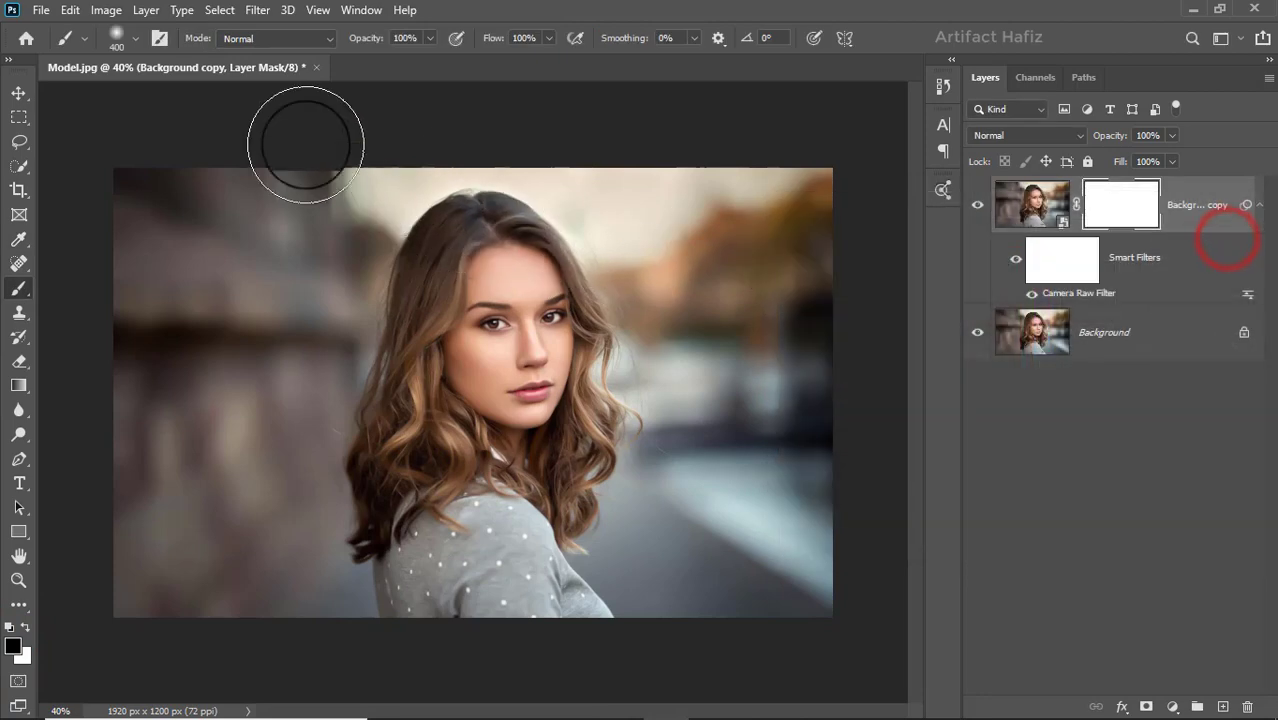
Choose the Soft Round brush preset at 100% opacity for painting on the layer mask.
left_click(122, 40)
left_click(117, 250)
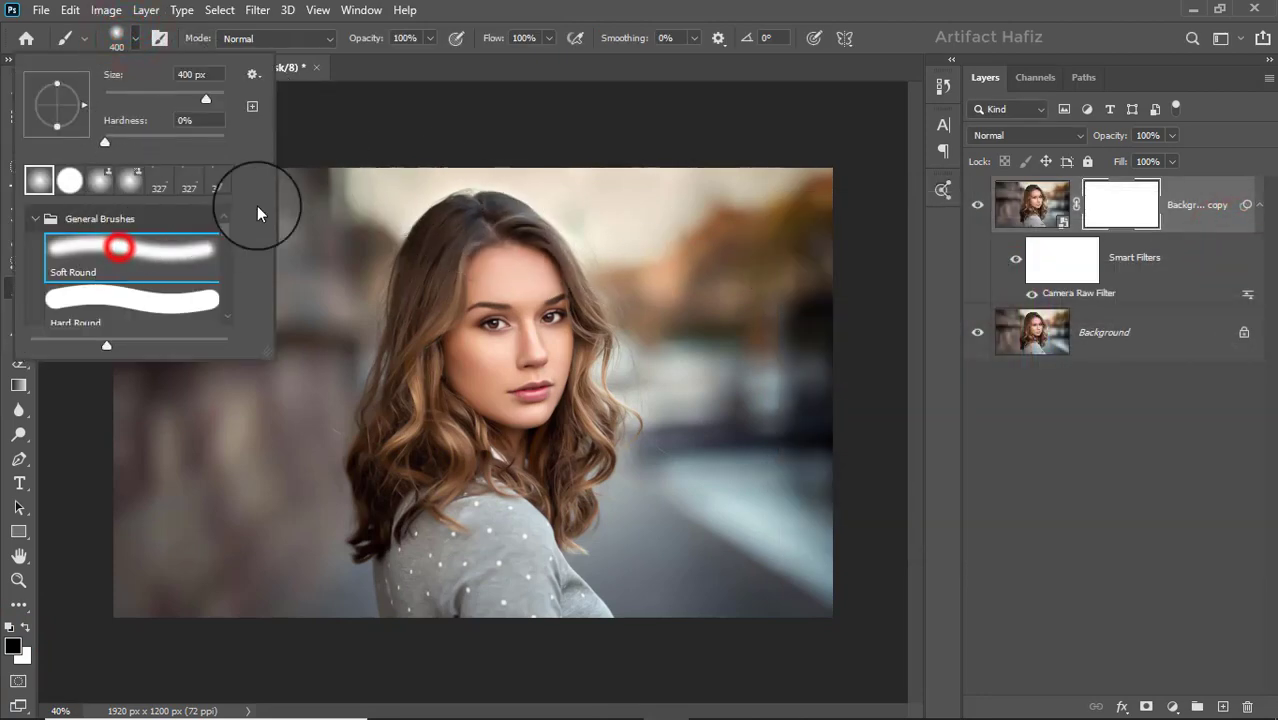
left_click(429, 39)
left_click(470, 67)
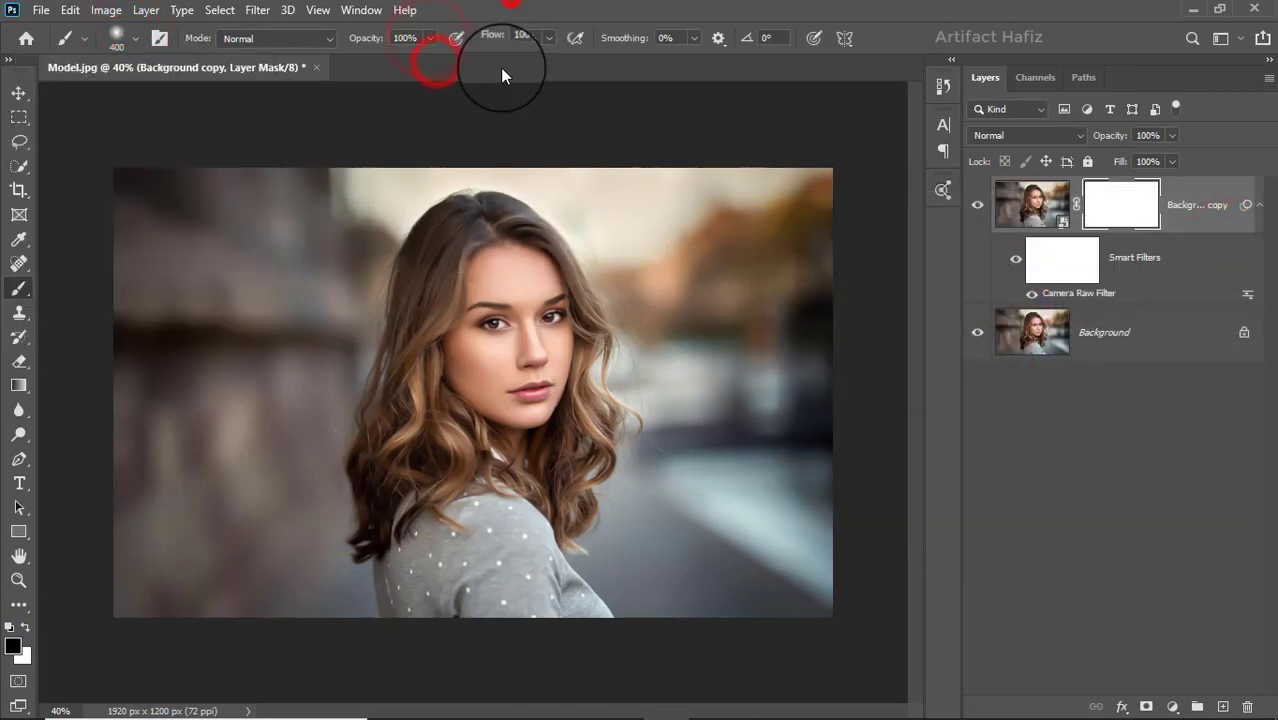
Paint both eyes black on the Background copy layer's mask with a smaller brush.
scroll(460, 345, "up", 3)
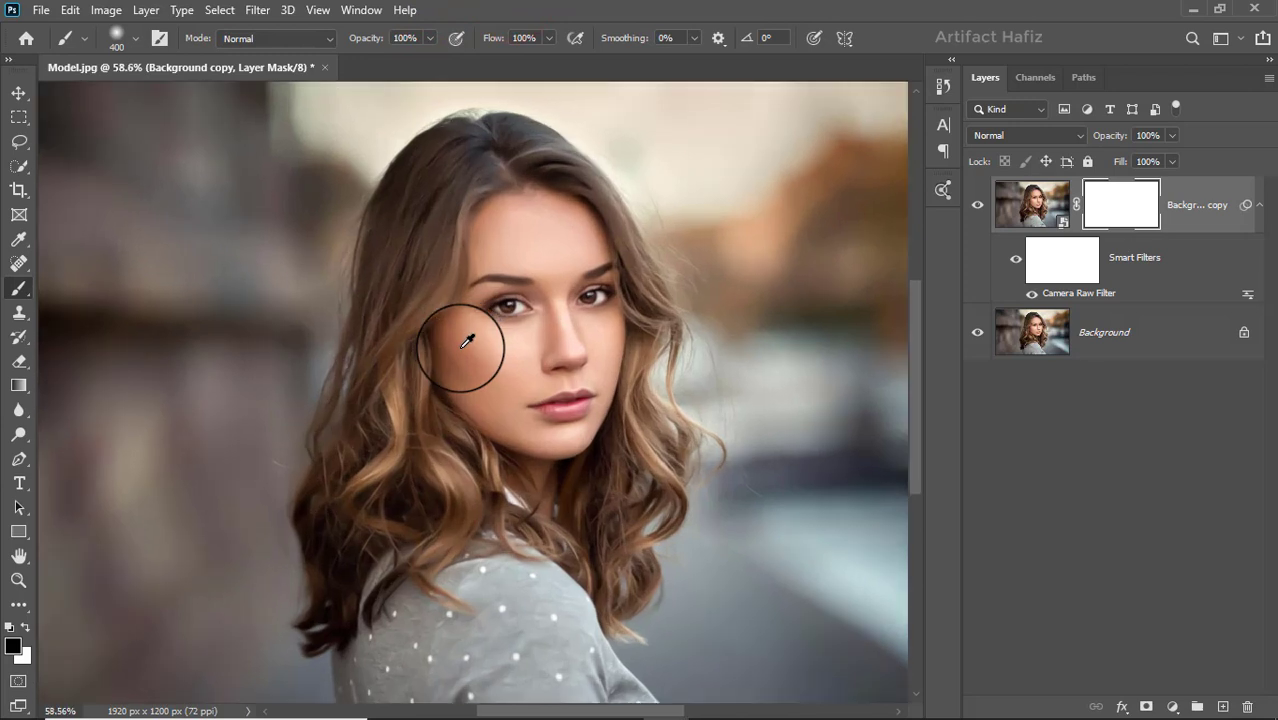
key("bracketleft")
key("bracketleft")
key("bracketleft")
key("bracketleft")
key("bracketleft")
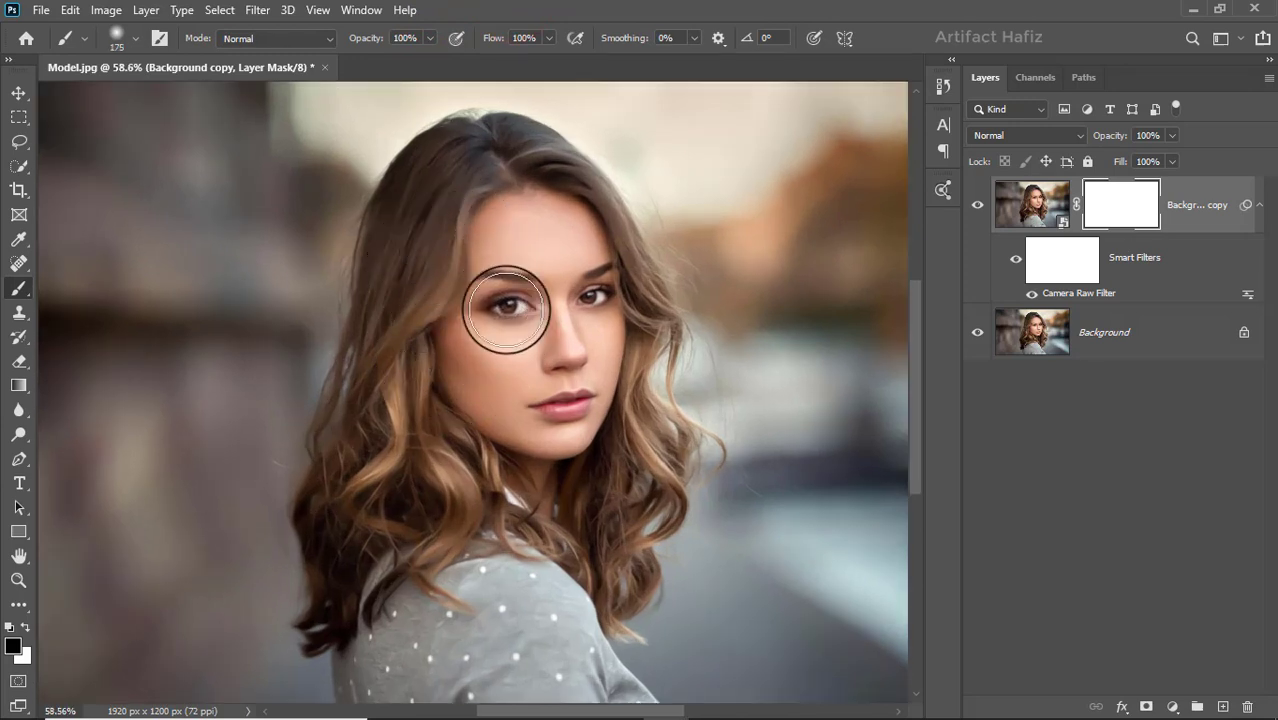
mouse_move(511, 306)
left_mouse_down()
mouse_move(530, 298)
mouse_move(502, 305)
mouse_move(491, 278)
mouse_move(477, 281)
mouse_move(614, 268)
mouse_move(630, 280)
left_mouse_up()
Paint the lips and nose black on the Background copy layer's mask with a 50 px brush.
key("bracketright")
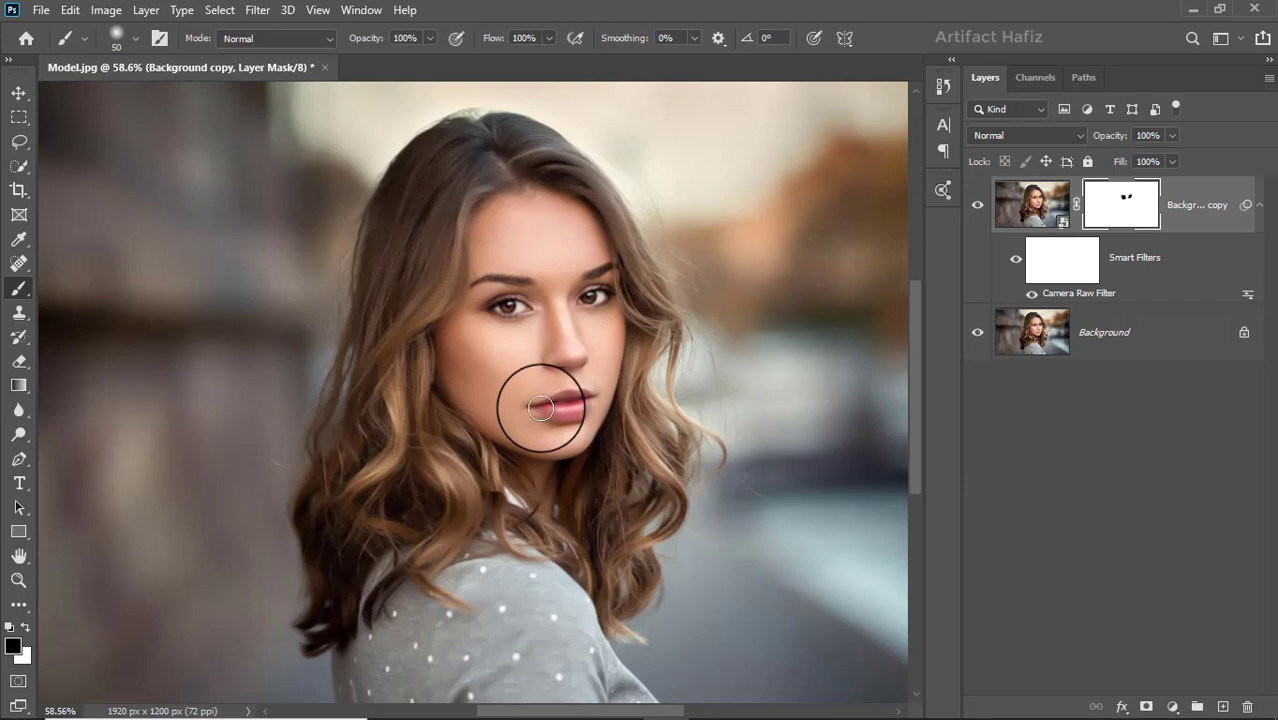
mouse_move(540, 408)
left_mouse_down()
mouse_move(562, 377)
mouse_move(559, 405)
mouse_move(588, 389)
left_mouse_up()
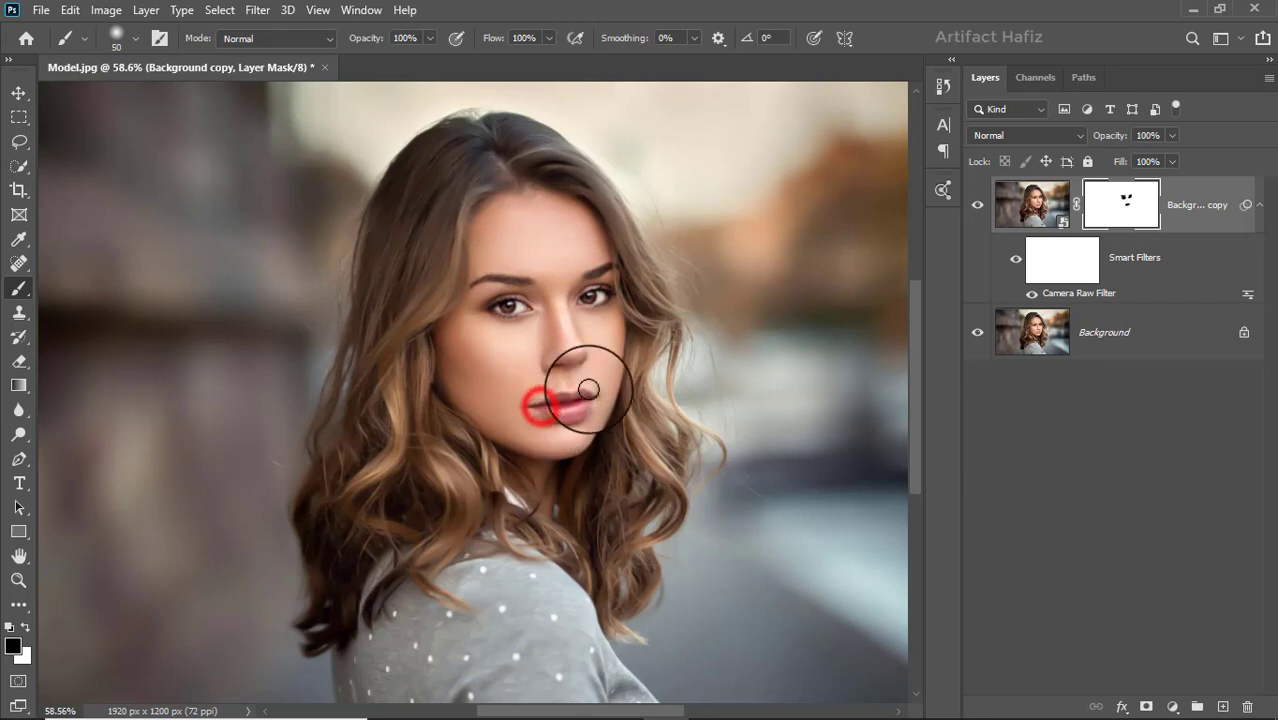
mouse_move(548, 311)
left_mouse_down()
mouse_move(548, 379)
mouse_move(574, 360)
mouse_move(577, 317)
mouse_move(599, 376)
mouse_move(590, 340)
left_mouse_up()
Enlarge the brush to 175 px and mask out the hair left of the face down to the shoulder.
key("bracketright")
key("bracketright")
key("bracketright")
key("bracketright")
key("bracketright")
key("bracketright")
key("bracketright")
key("bracketright")
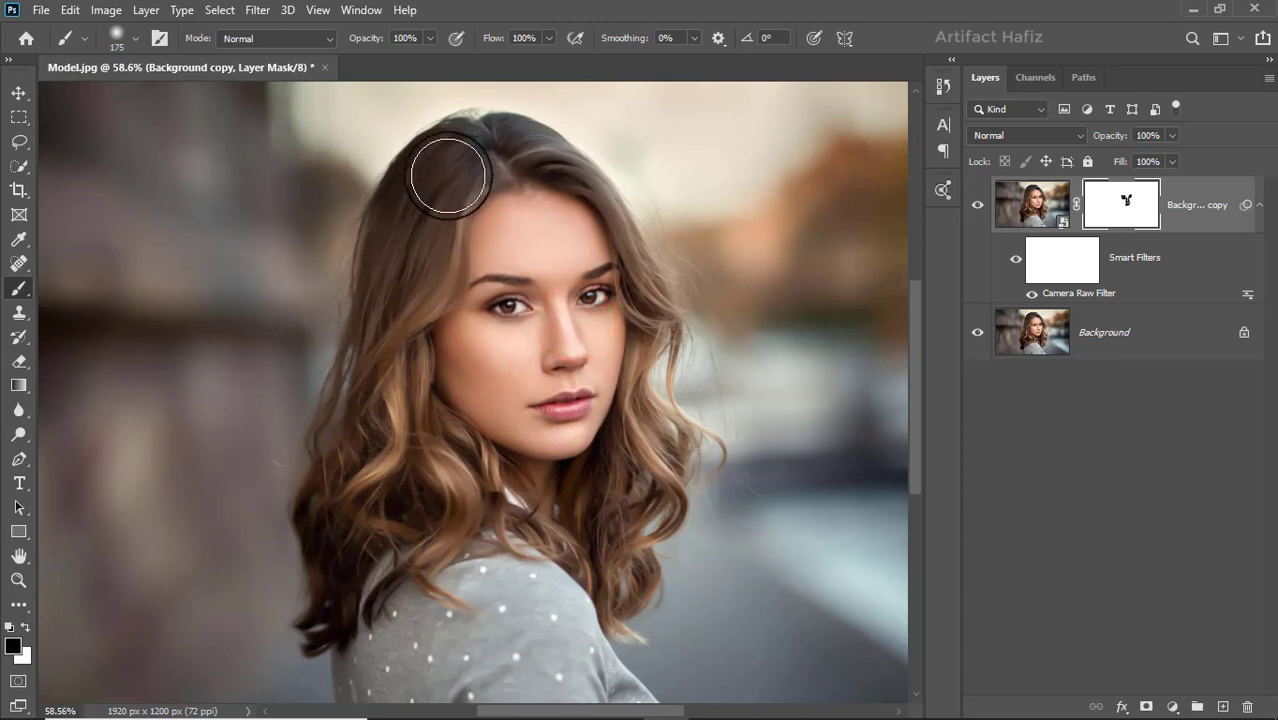
left_click_drag(434, 198, 392, 333)
mouse_move(434, 221)
left_mouse_down()
mouse_move(382, 480)
mouse_move(389, 502)
left_mouse_up()
mouse_move(350, 486)
left_mouse_down()
mouse_move(345, 554)
mouse_move(479, 522)
mouse_move(505, 531)
mouse_move(485, 536)
mouse_move(551, 601)
left_mouse_up()
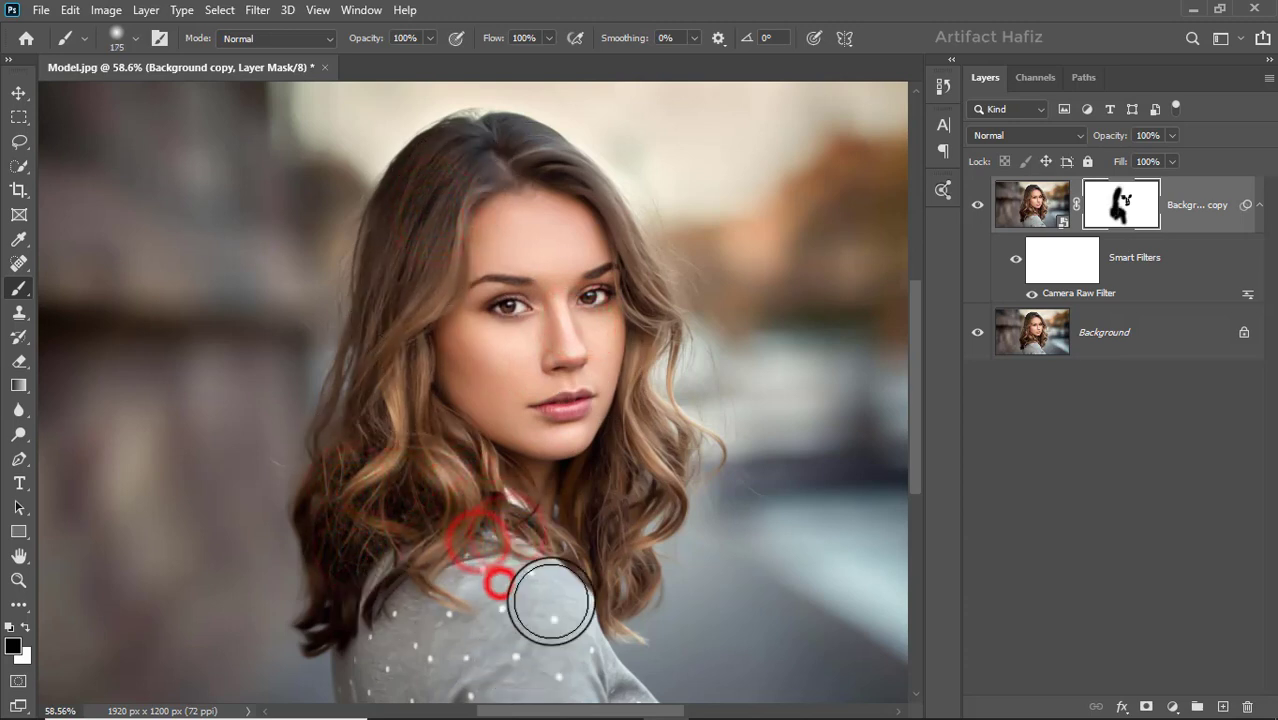
Paint black on the layer mask over the woman's grey dotted sweater.
left_click_drag(501, 547, 465, 385)
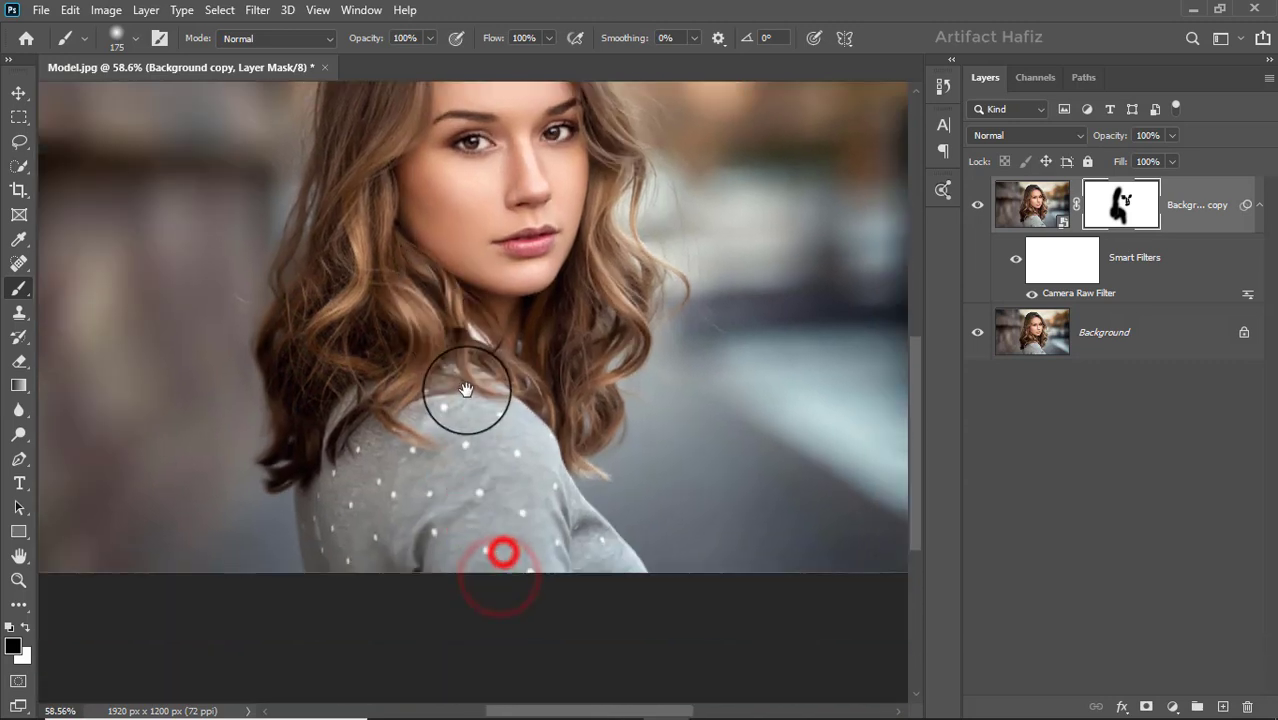
left_click(333, 393)
left_click(397, 488)
left_click(491, 485)
left_click(551, 566)
left_click(566, 553)
left_click(576, 543)
left_click(555, 499)
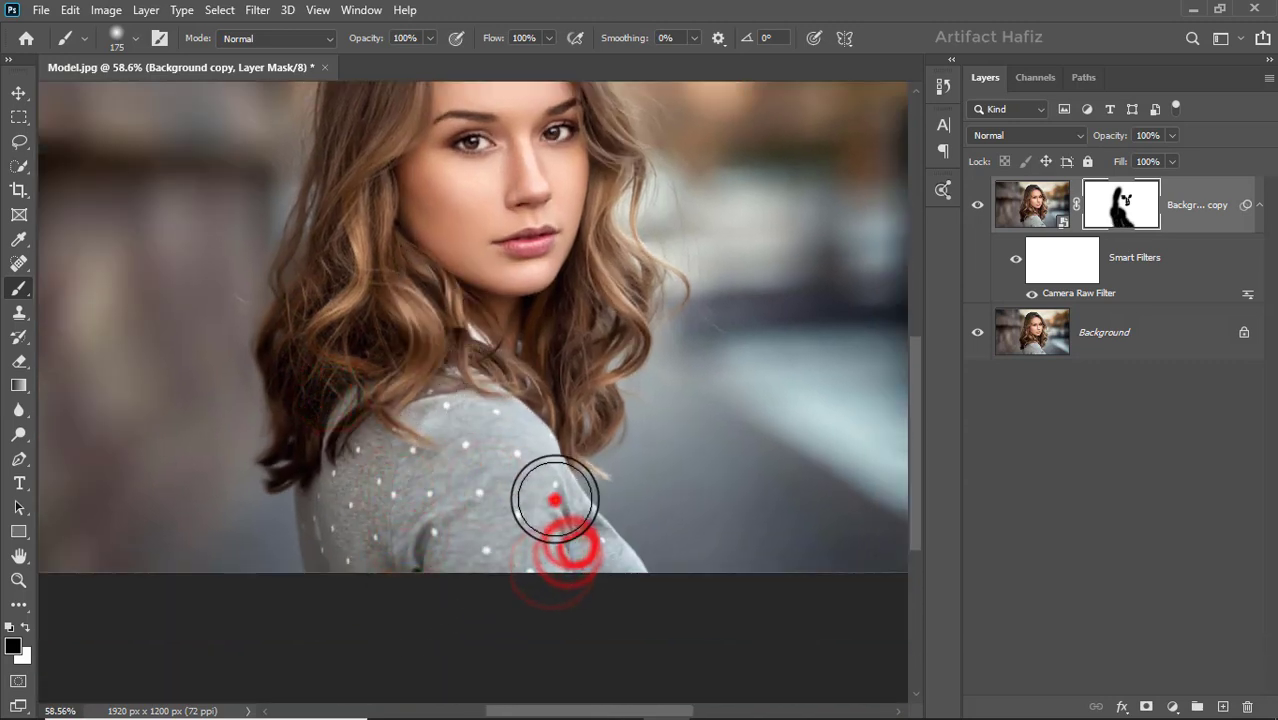
Mask out the collar area and the lower curls beside the neck with black.
left_click(470, 371)
left_click(565, 351)
left_click(568, 391)
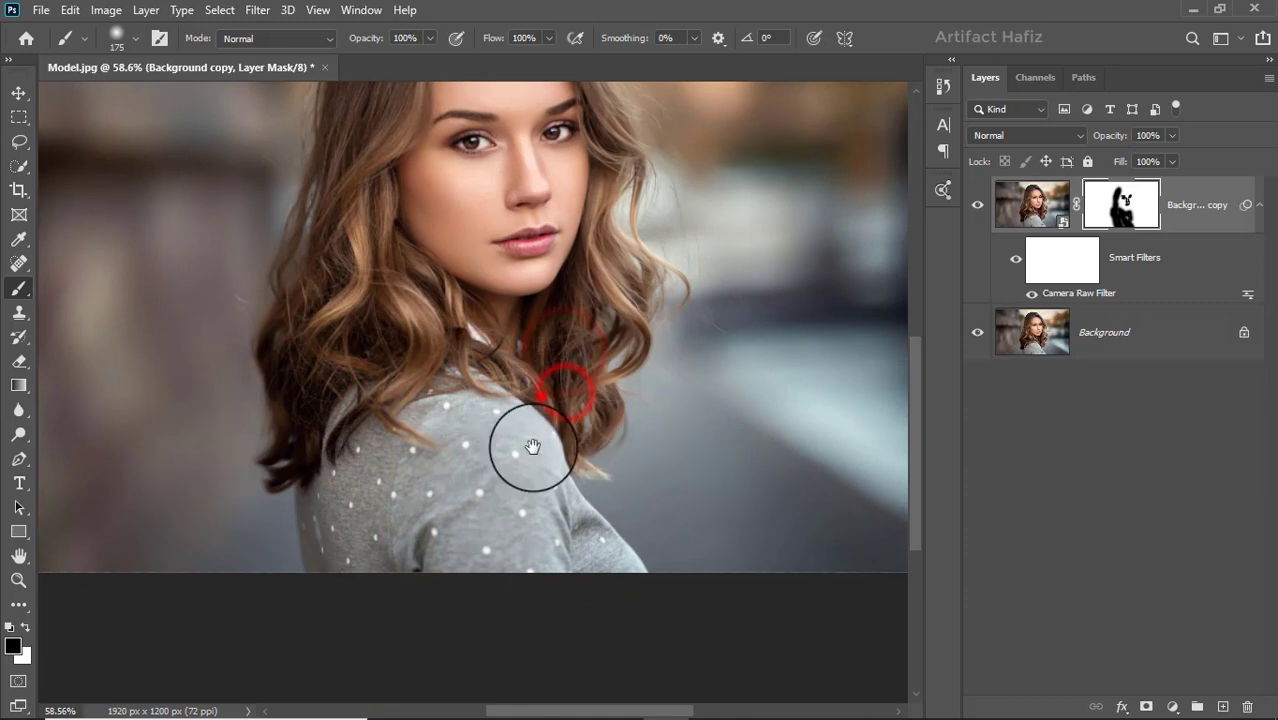
Mask out the outer left edge of the hair and the crown of the head with black.
left_click_drag(533, 447, 541, 597)
left_click(336, 274)
left_click(292, 586)
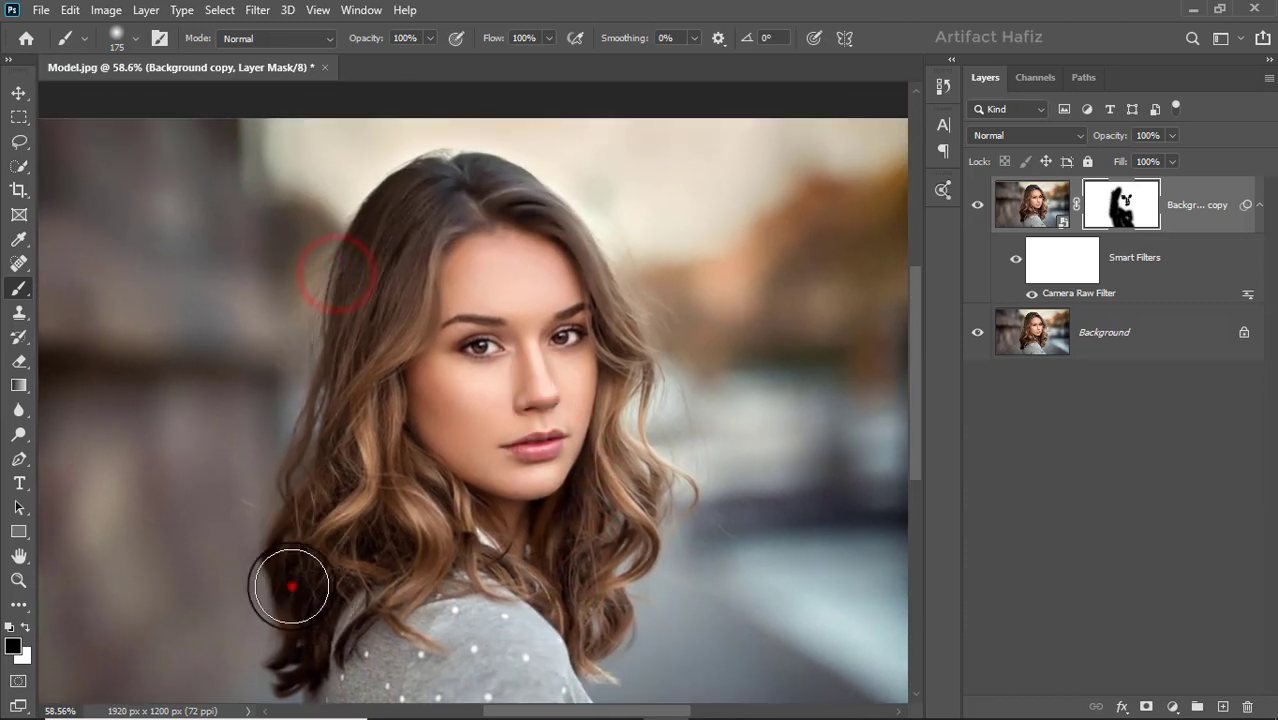
left_click(380, 254)
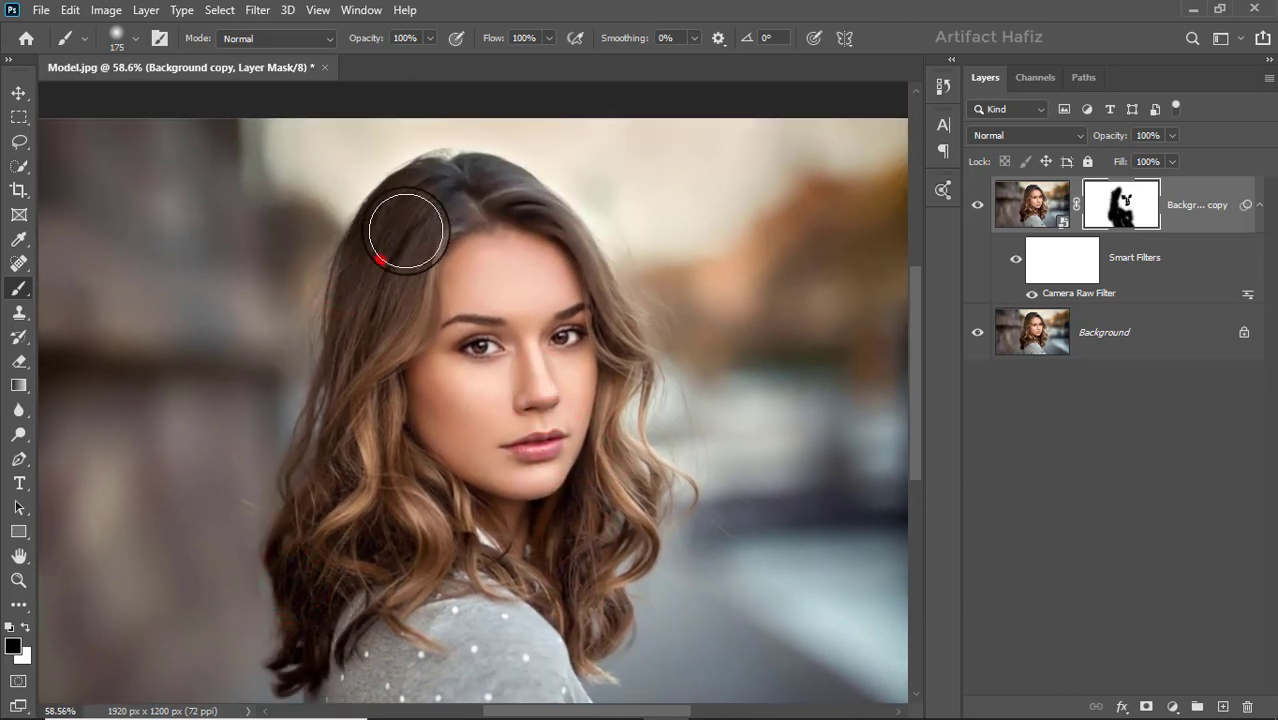
left_click(465, 185)
Reduce the brush to 100 px and mask out the hair right of the face, from the parting to the lower curls.
key("bracketleft")
key("bracketleft")
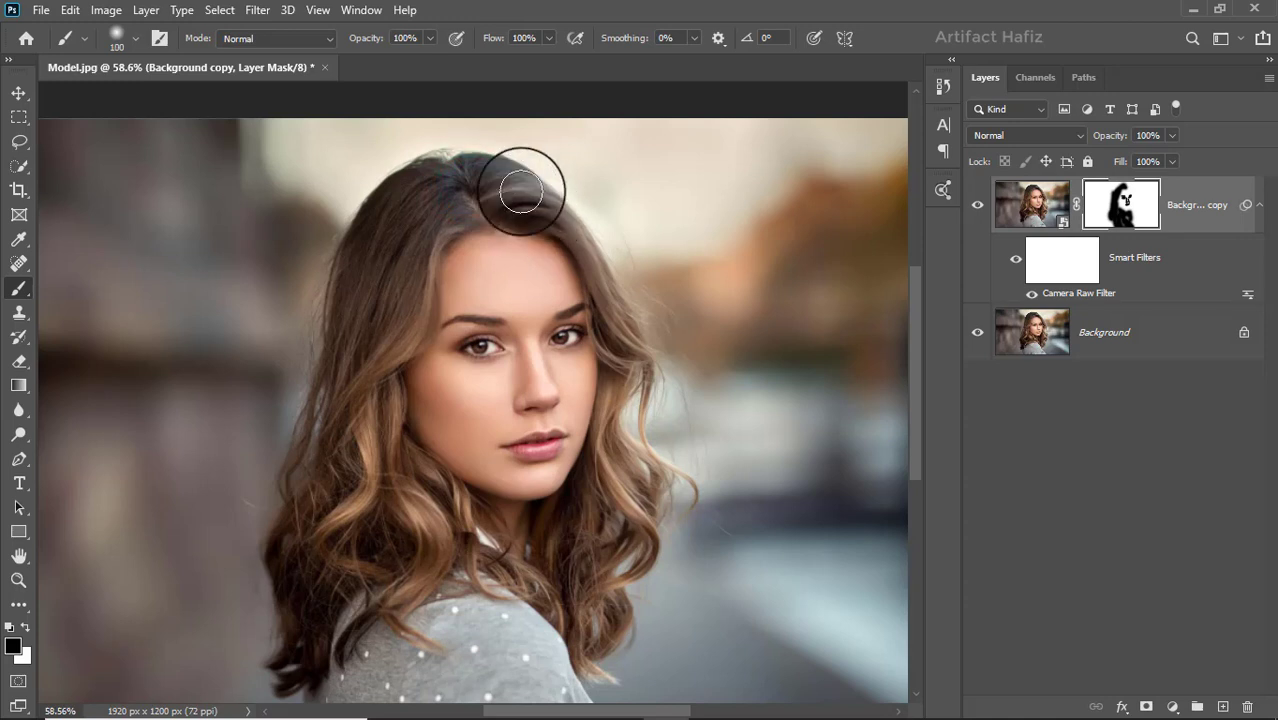
left_click(541, 213)
left_click(619, 310)
left_click(612, 400)
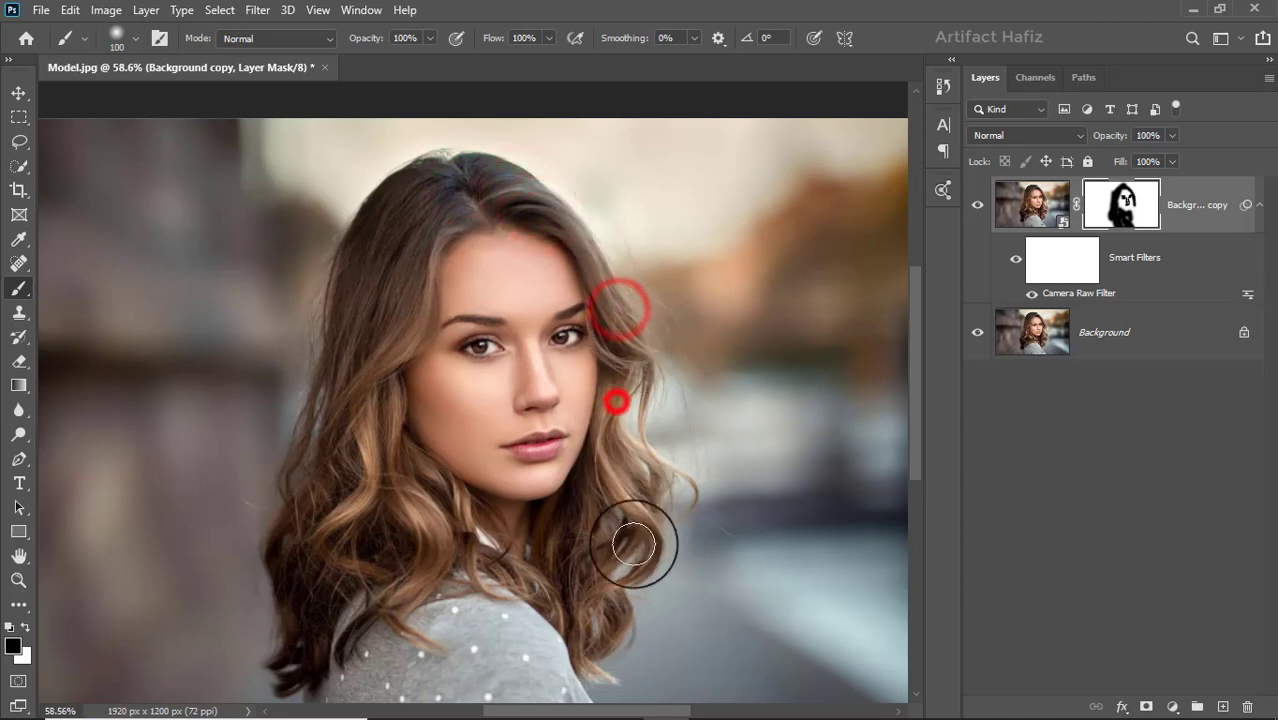
left_click(622, 442)
left_click(648, 466)
left_click(597, 523)
left_click(576, 562)
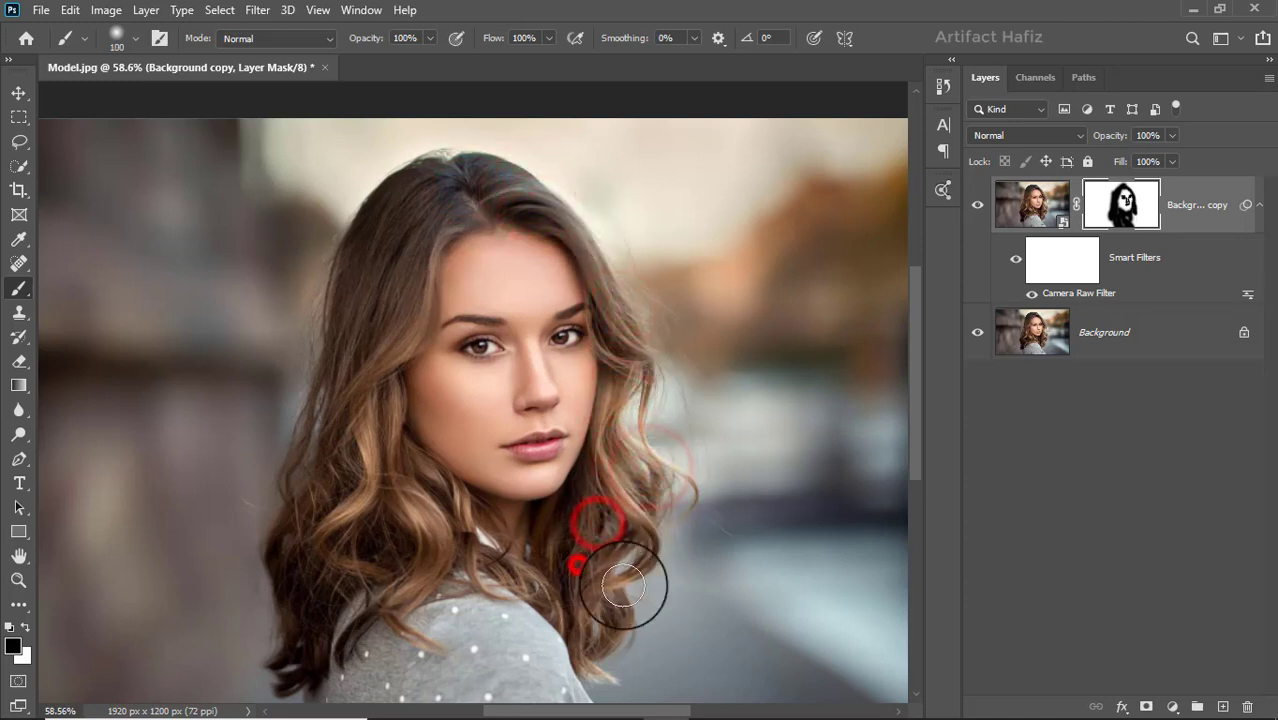
left_click(632, 579)
left_click(619, 577)
left_click(623, 590)
left_click(583, 227)
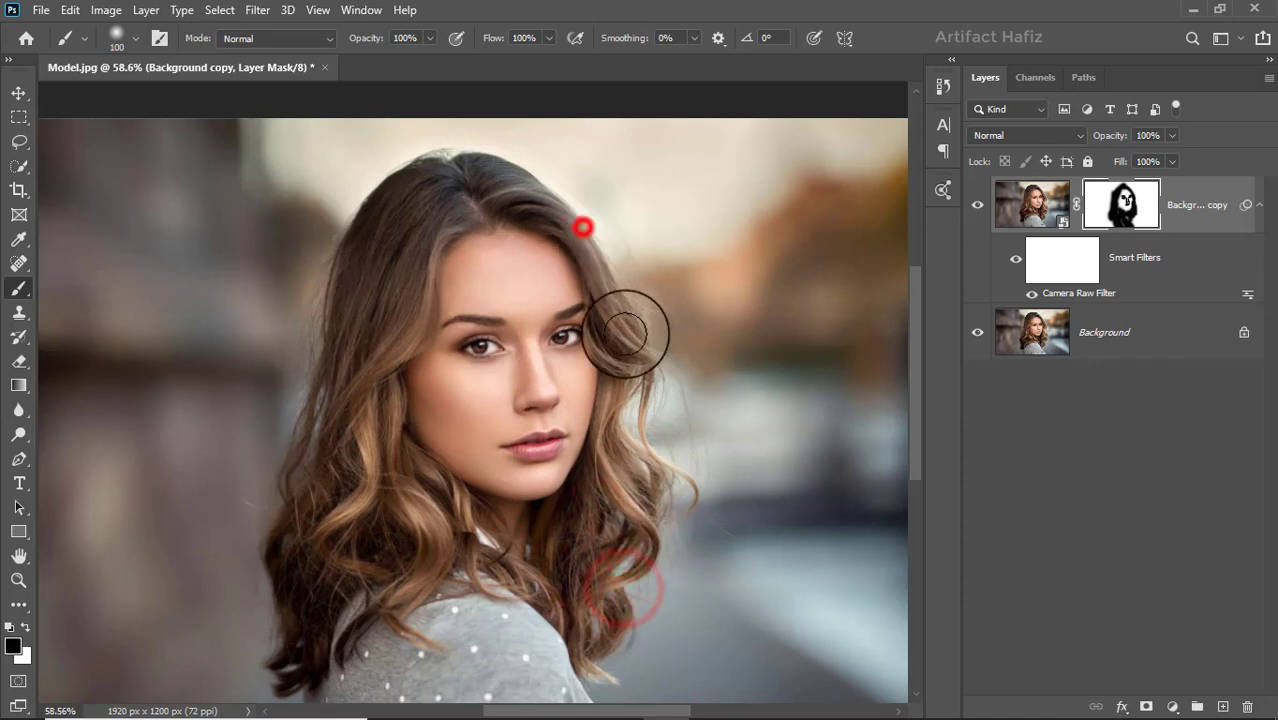
scroll(651, 359, "down", 2)
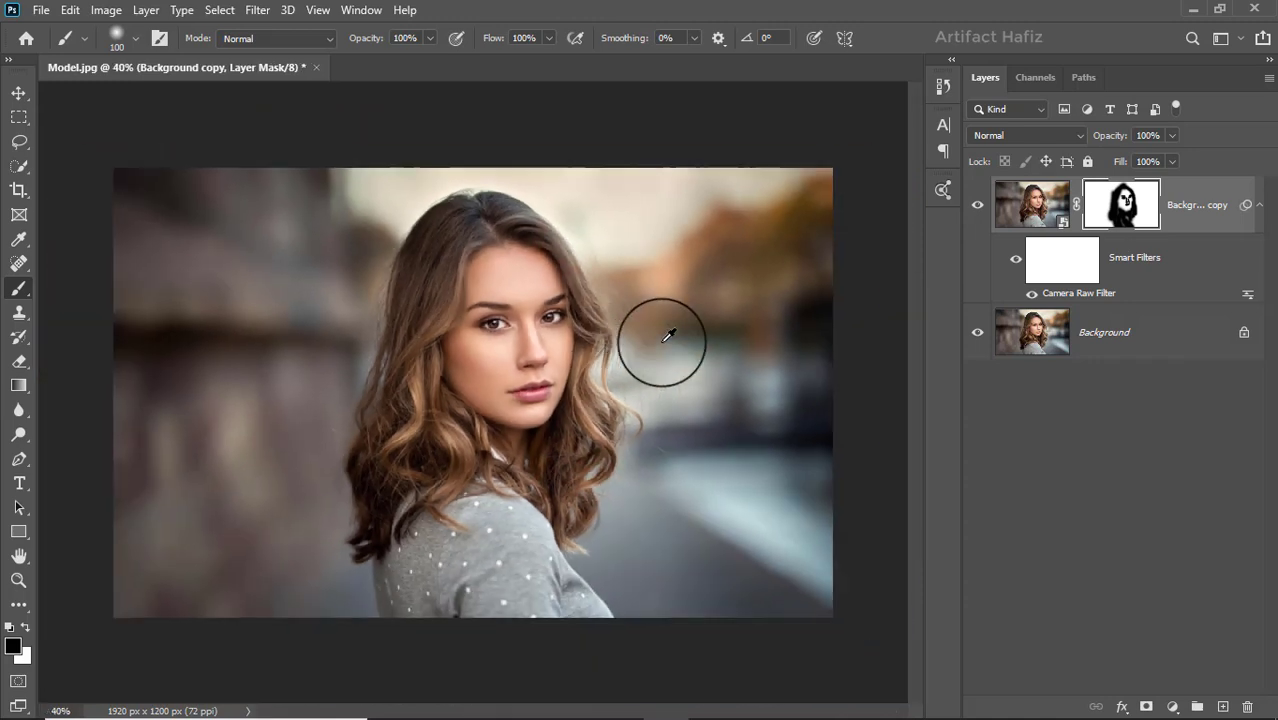
Add a Curves adjustment layer above Background copy and shape a gentle S-curve with darker shadows and brighter highlights.
left_click(1198, 214)
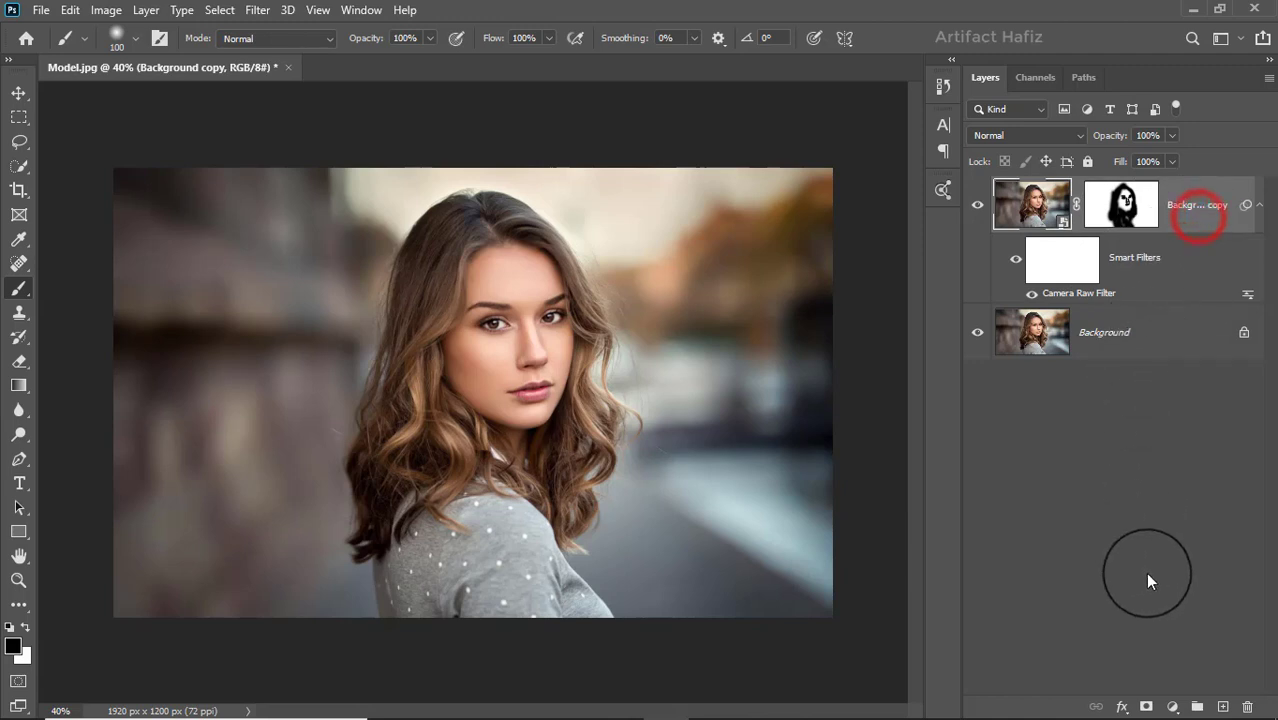
left_click(1172, 706)
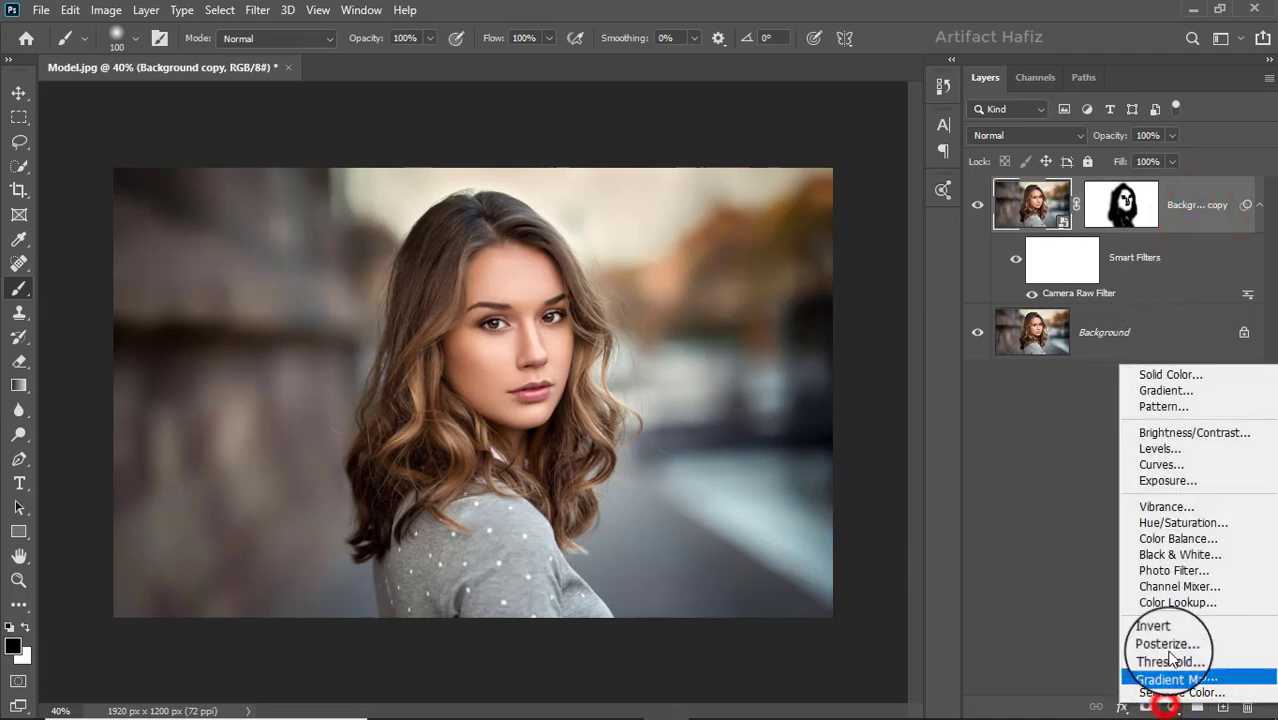
left_click(1163, 465)
mouse_move(1004, 605)
left_mouse_down()
mouse_move(993, 605)
mouse_move(1004, 612)
left_mouse_up()
left_click_drag(1094, 516, 1095, 505)
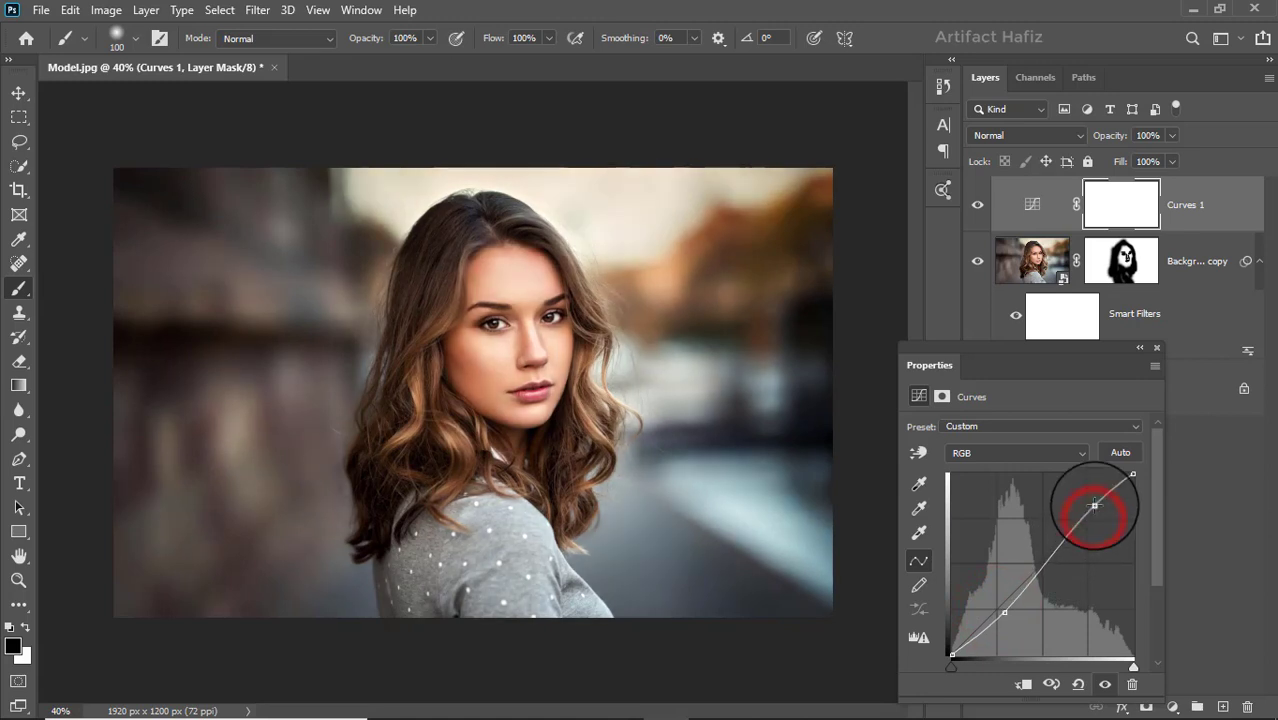
left_click(1003, 612)
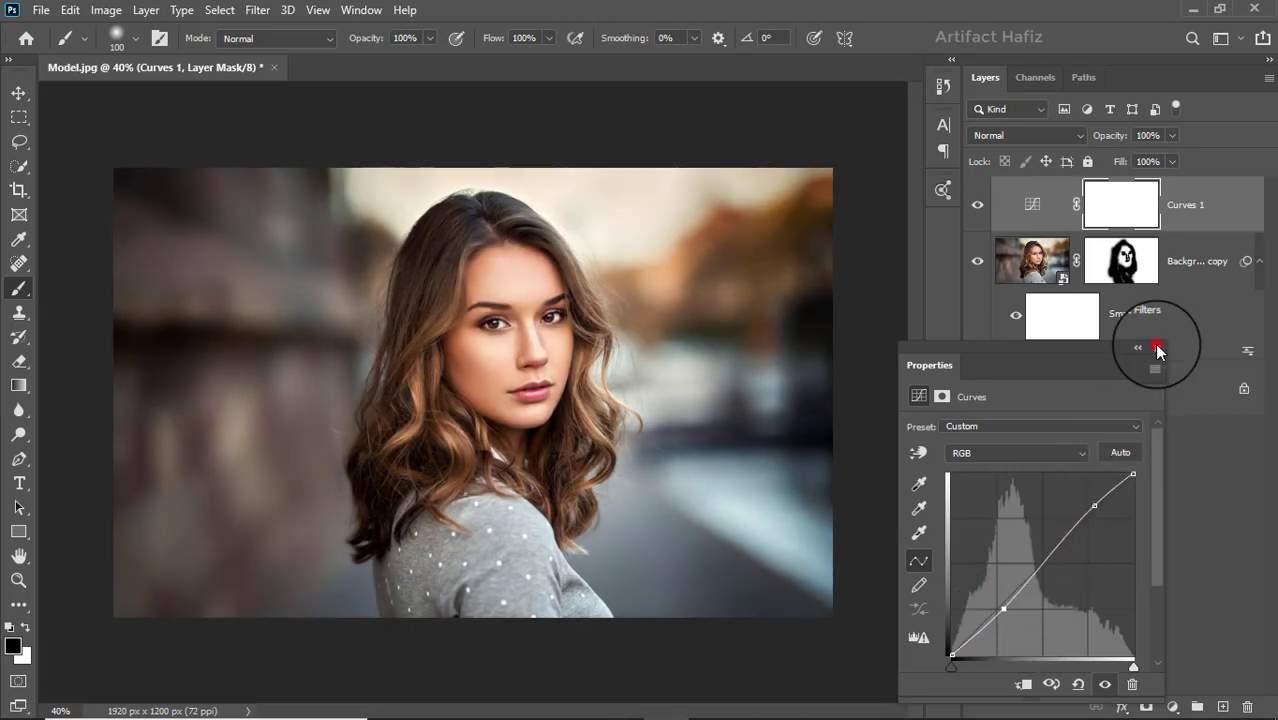
left_click(1157, 348)
Set the Curves layer's blend mode to Luminosity and compare the image with the layer hidden and shown.
left_click(1005, 136)
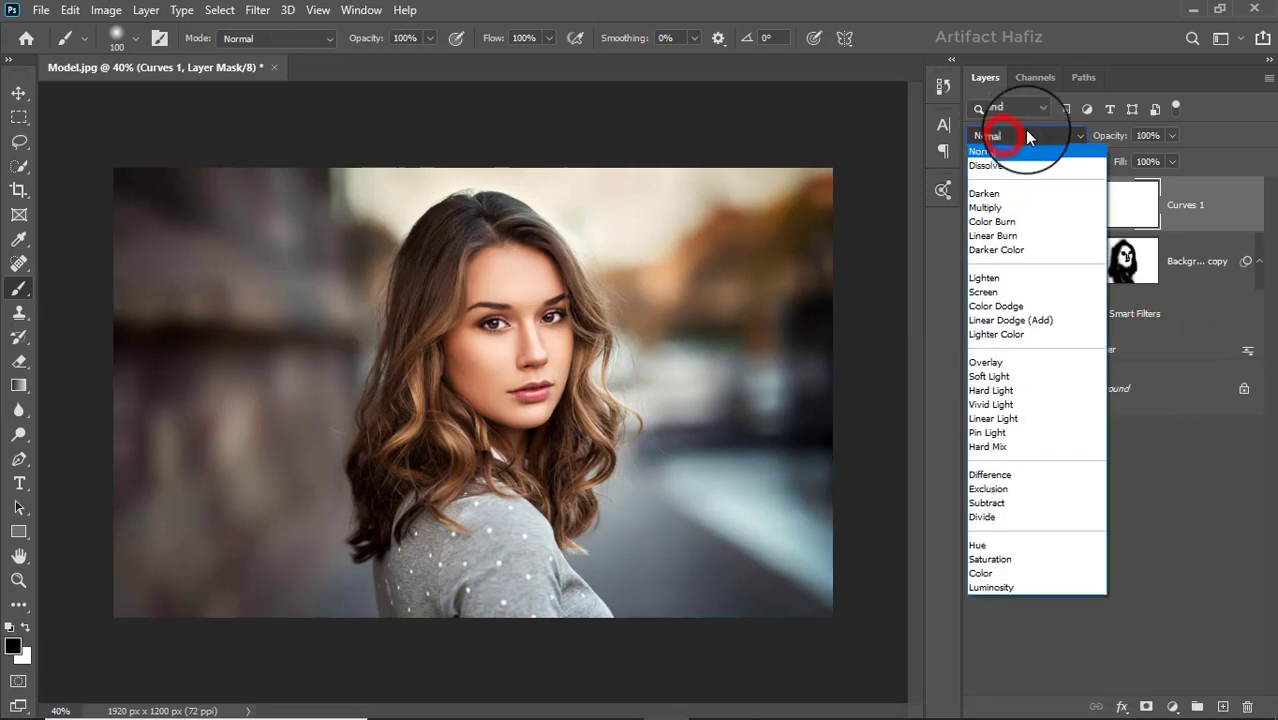
left_click(984, 587)
left_click(978, 205)
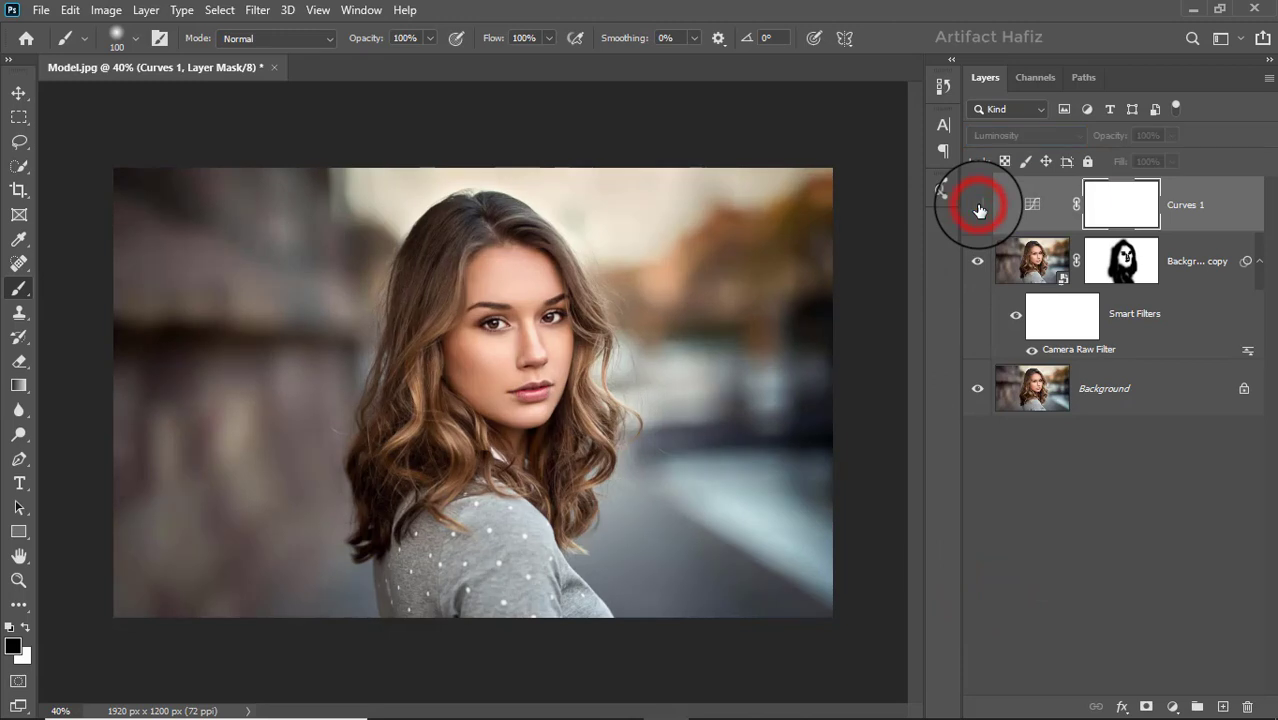
left_click(978, 205)
Lower the Curves layer's opacity to 55%.
left_click(1191, 208)
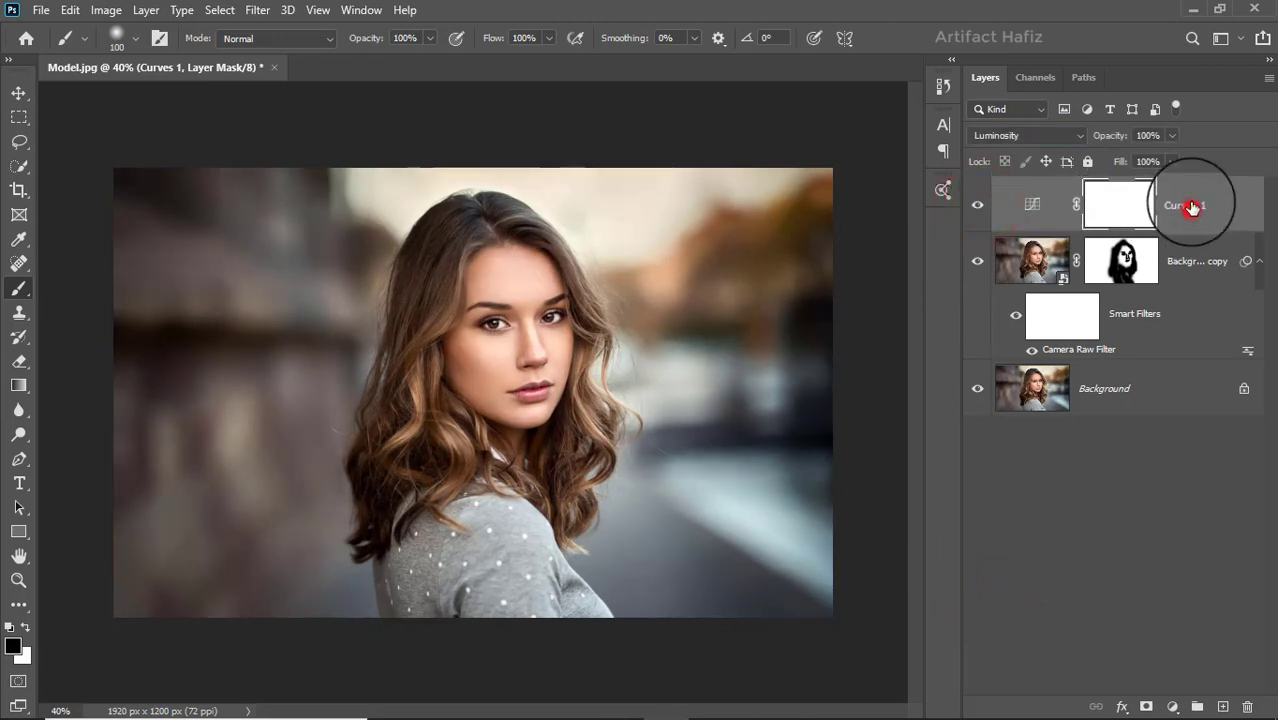
left_click(1174, 135)
left_click_drag(1171, 156, 1133, 158)
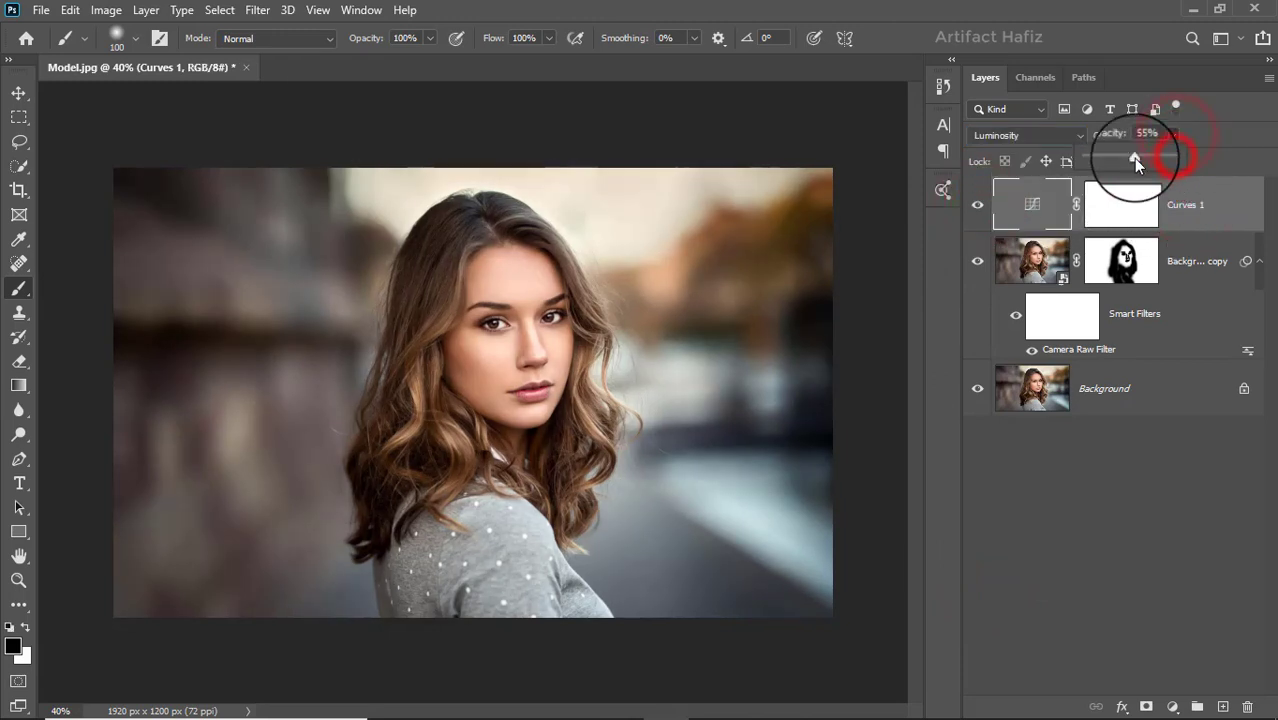
left_click(1179, 215)
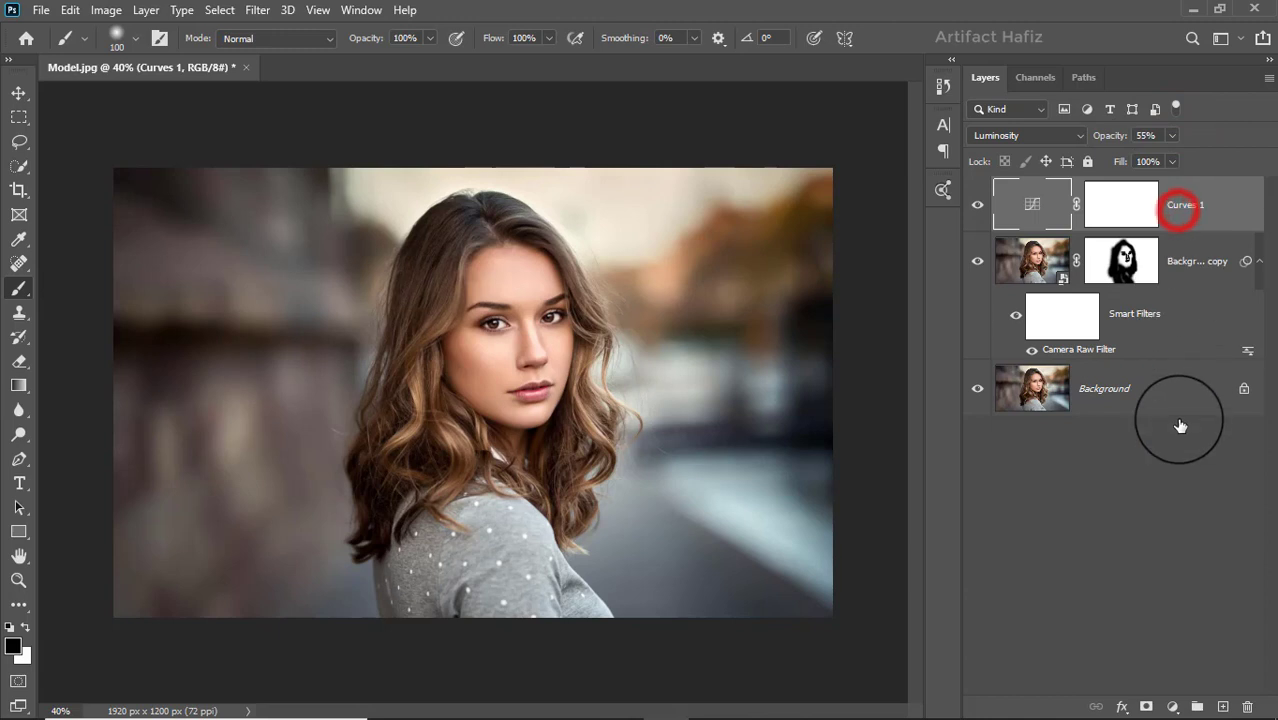
Add a Color Lookup adjustment layer on top using the Fuji F125 Kodak 2395 3DLUT file.
left_click(1171, 706)
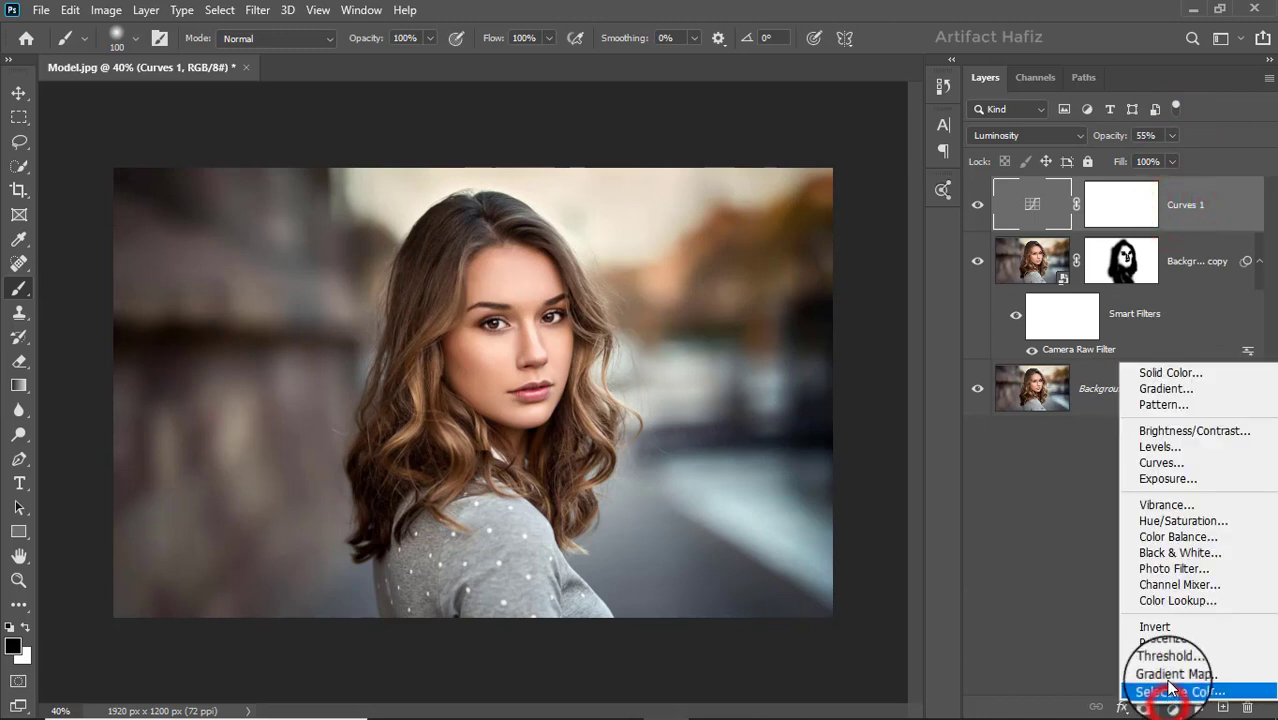
left_click(1162, 601)
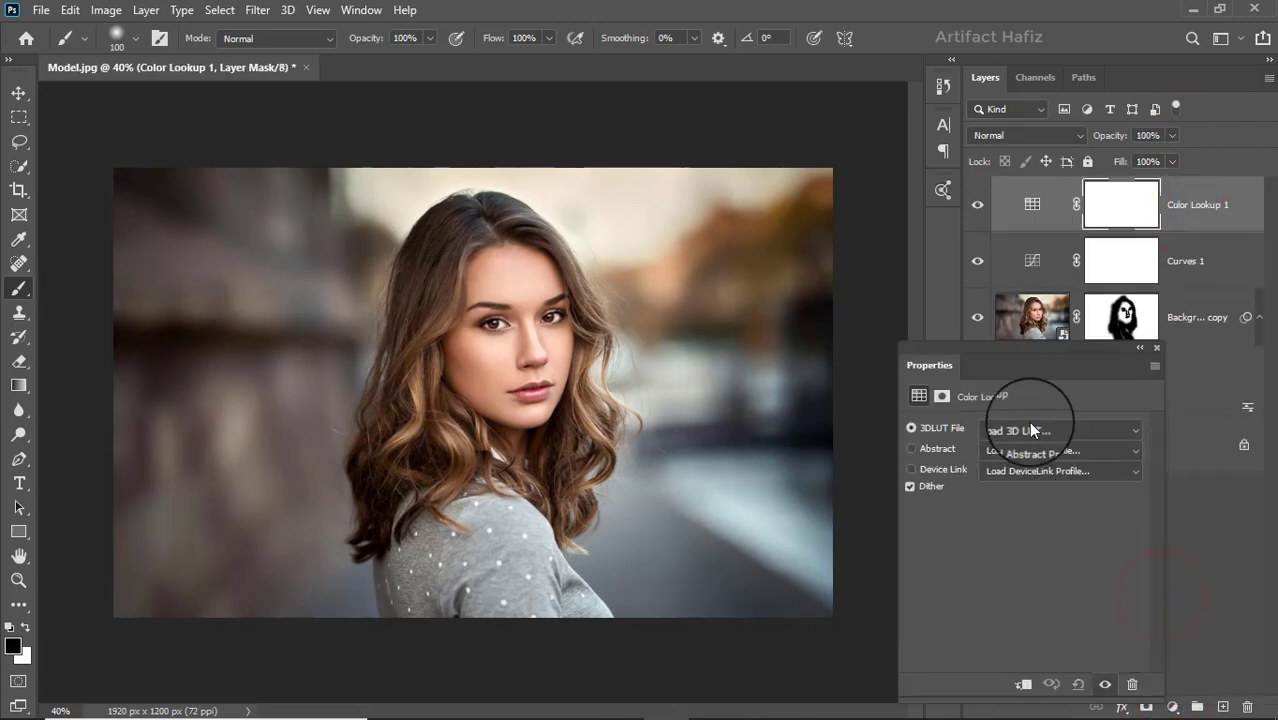
left_click(1031, 430)
left_click(1044, 316)
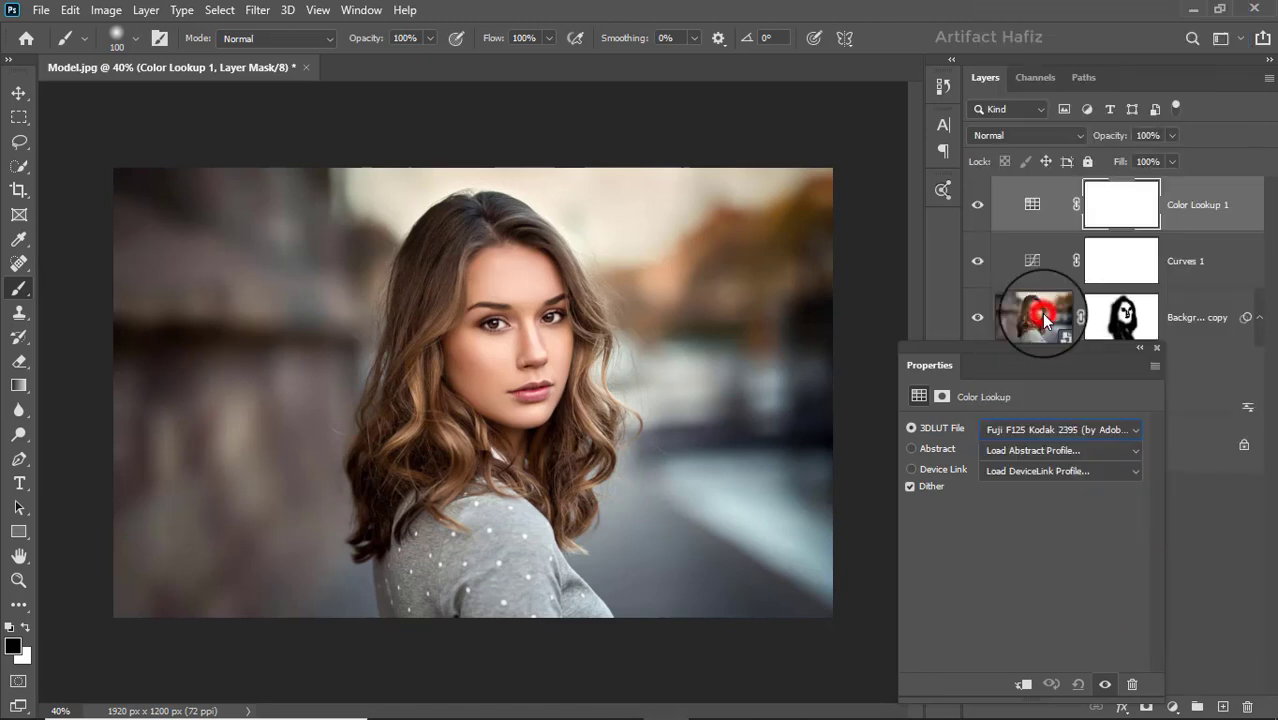
left_click(1157, 347)
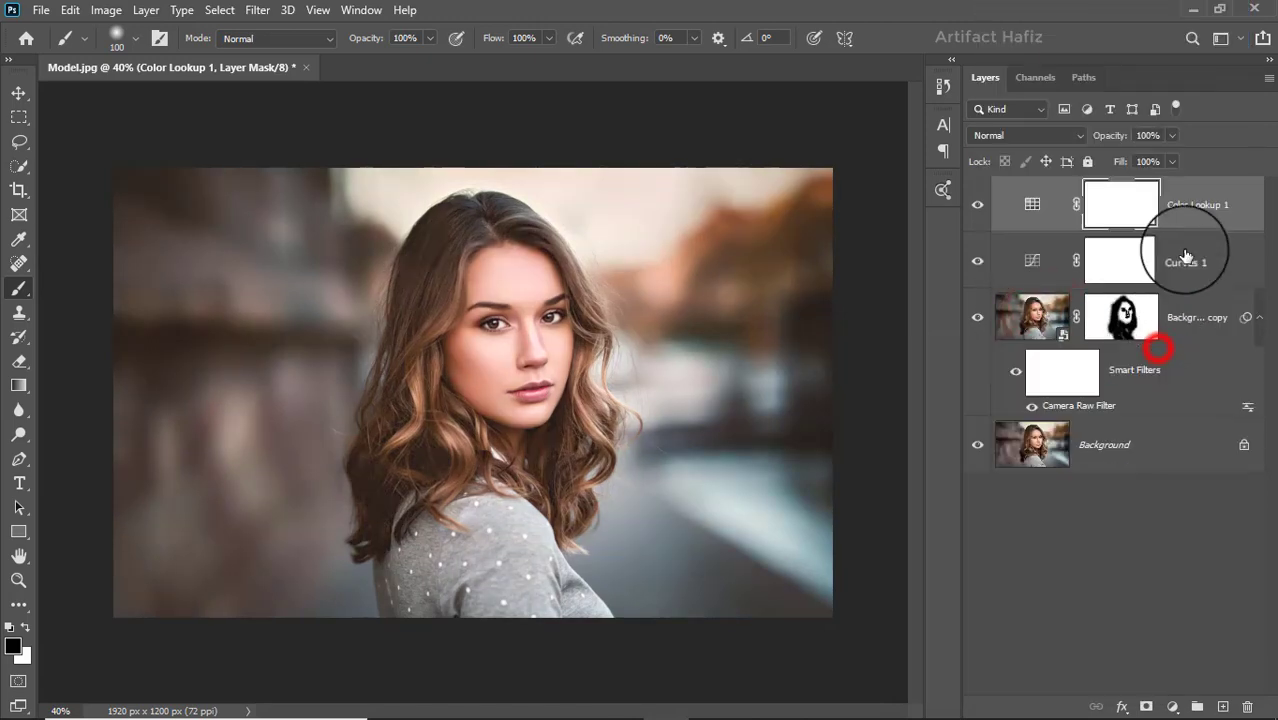
Set the Color Lookup layer's blend mode to Luminosity and compare the image with the layer hidden and shown.
left_click(1193, 205)
left_click(1025, 135)
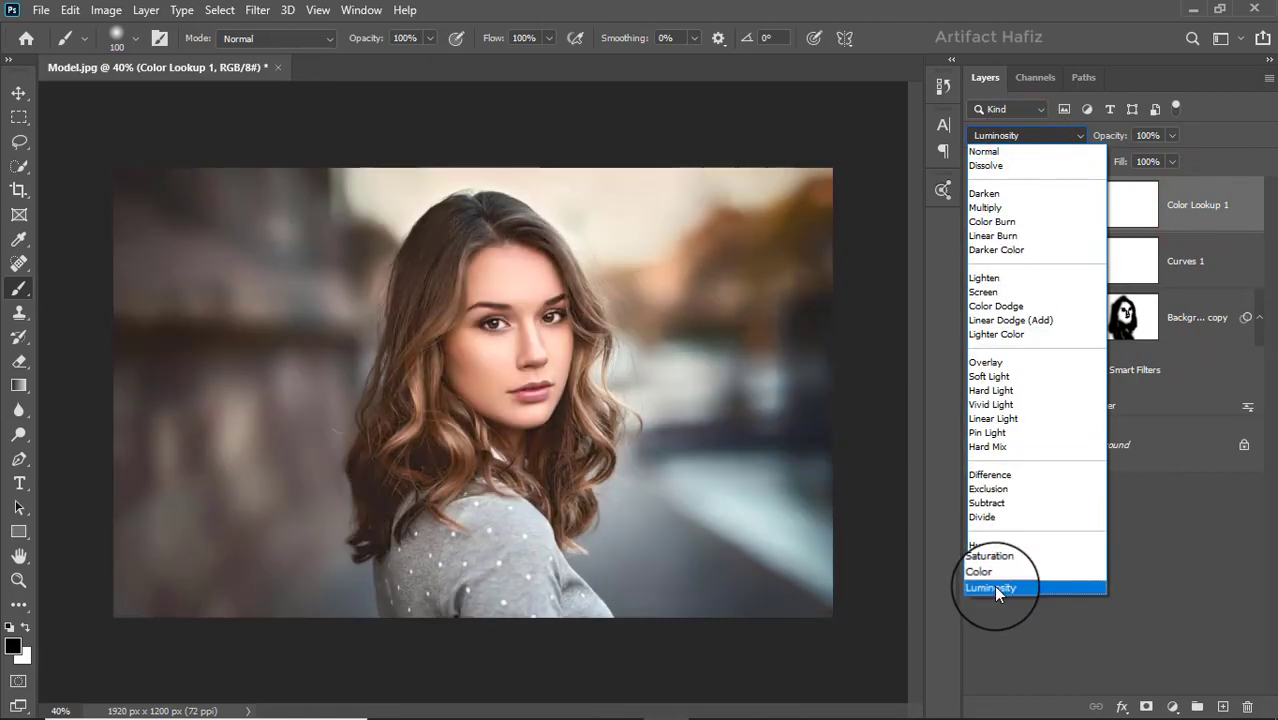
left_click(993, 586)
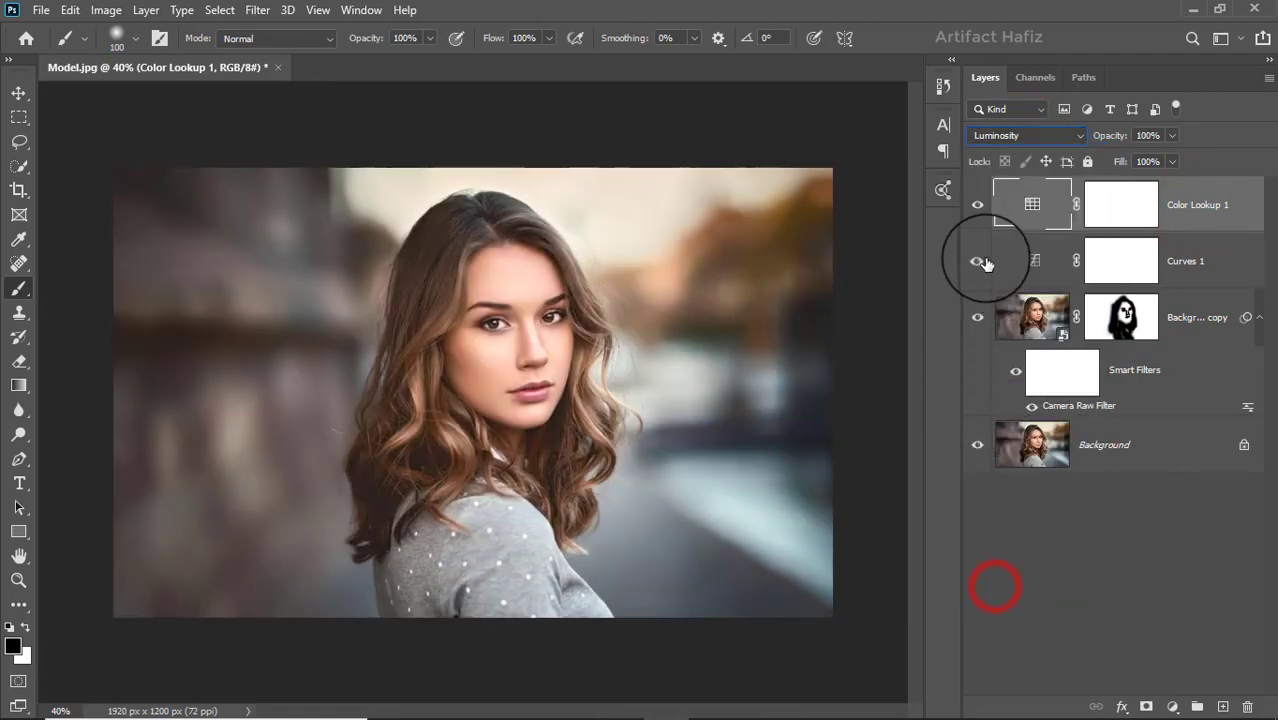
left_click(977, 205)
left_click(977, 205)
Lower the Color Lookup layer's opacity to 22%.
left_click(1215, 205)
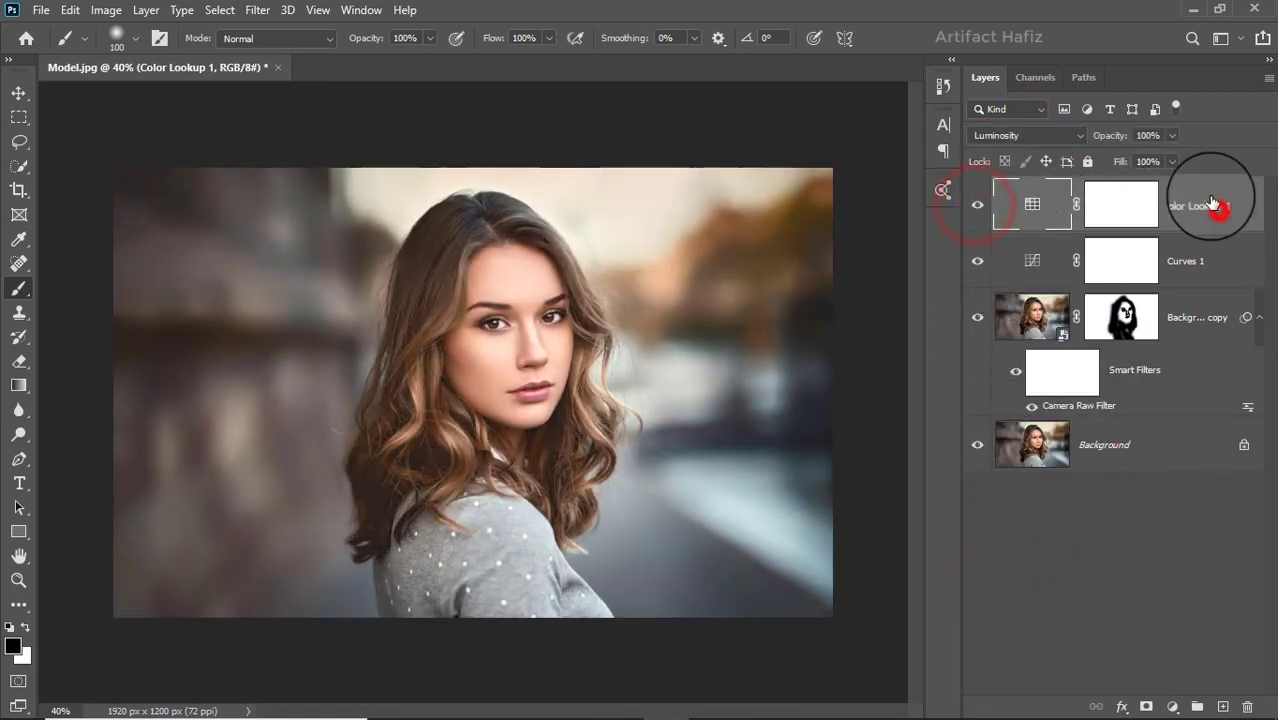
left_click(1172, 145)
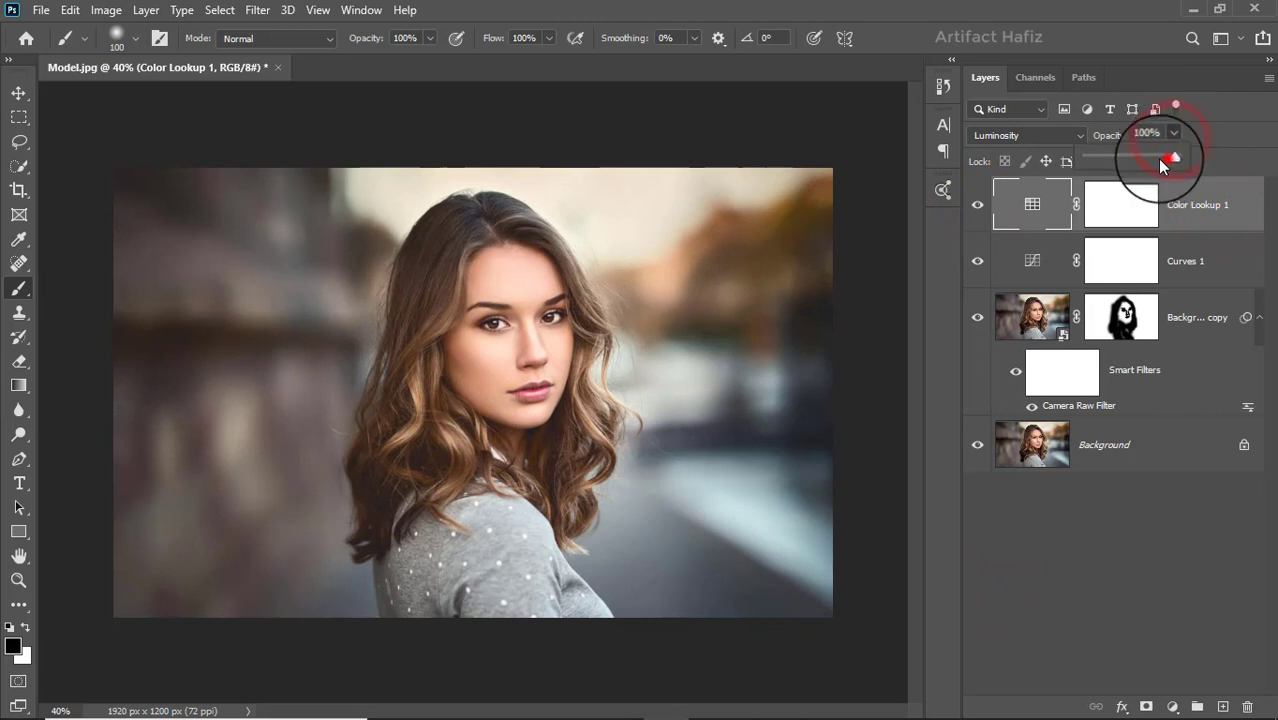
left_click_drag(1175, 160, 1105, 164)
left_click(1183, 207)
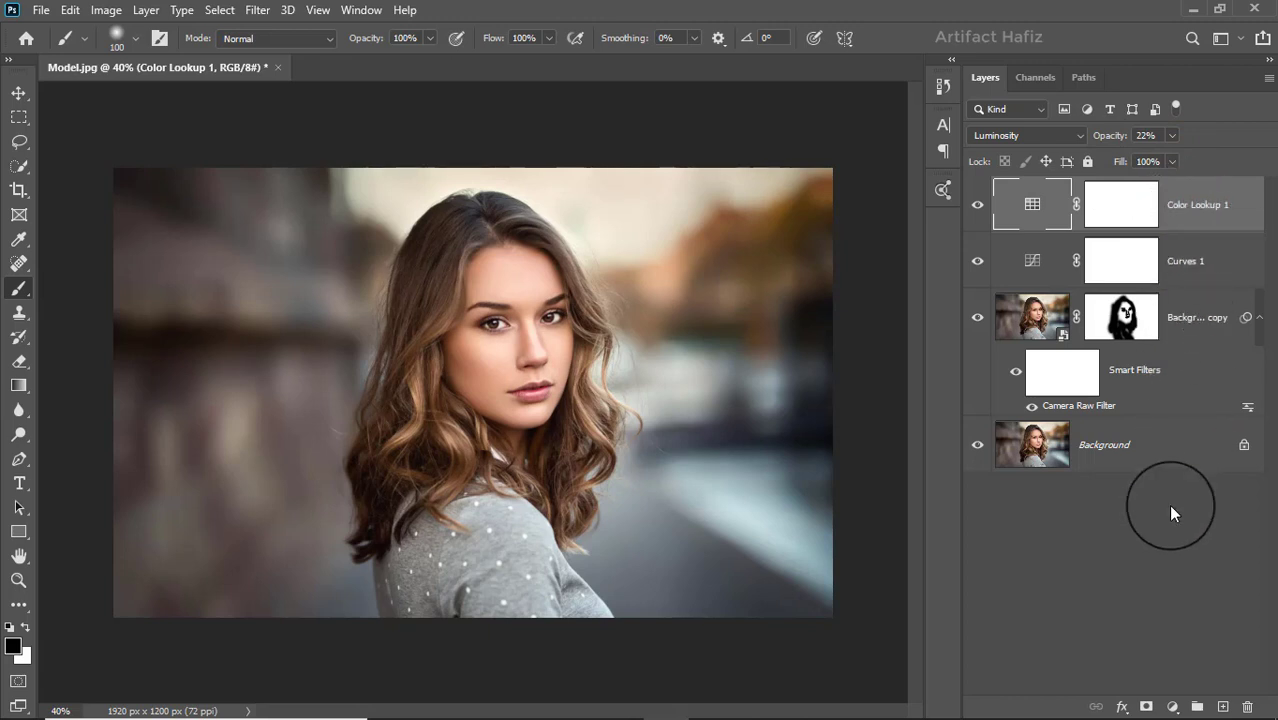
Add a Levels adjustment layer on top and raise its RGB black input level to 2.
left_click(1167, 706)
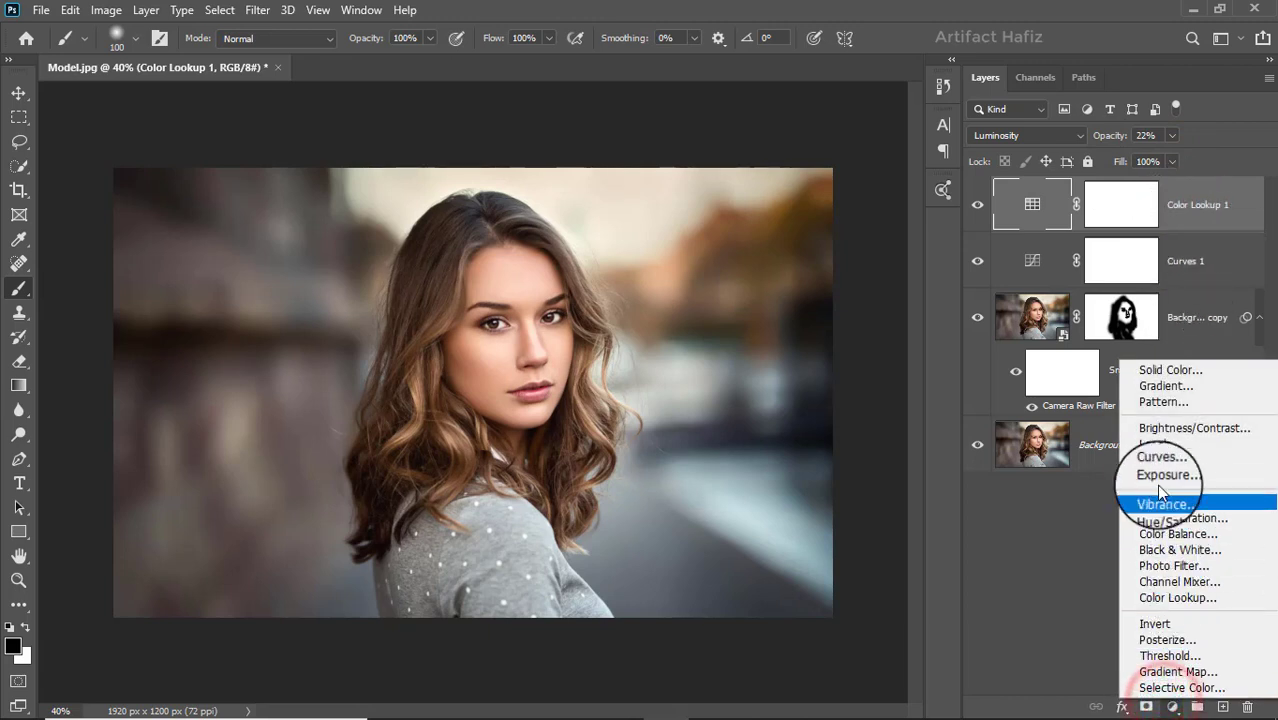
left_click(1152, 445)
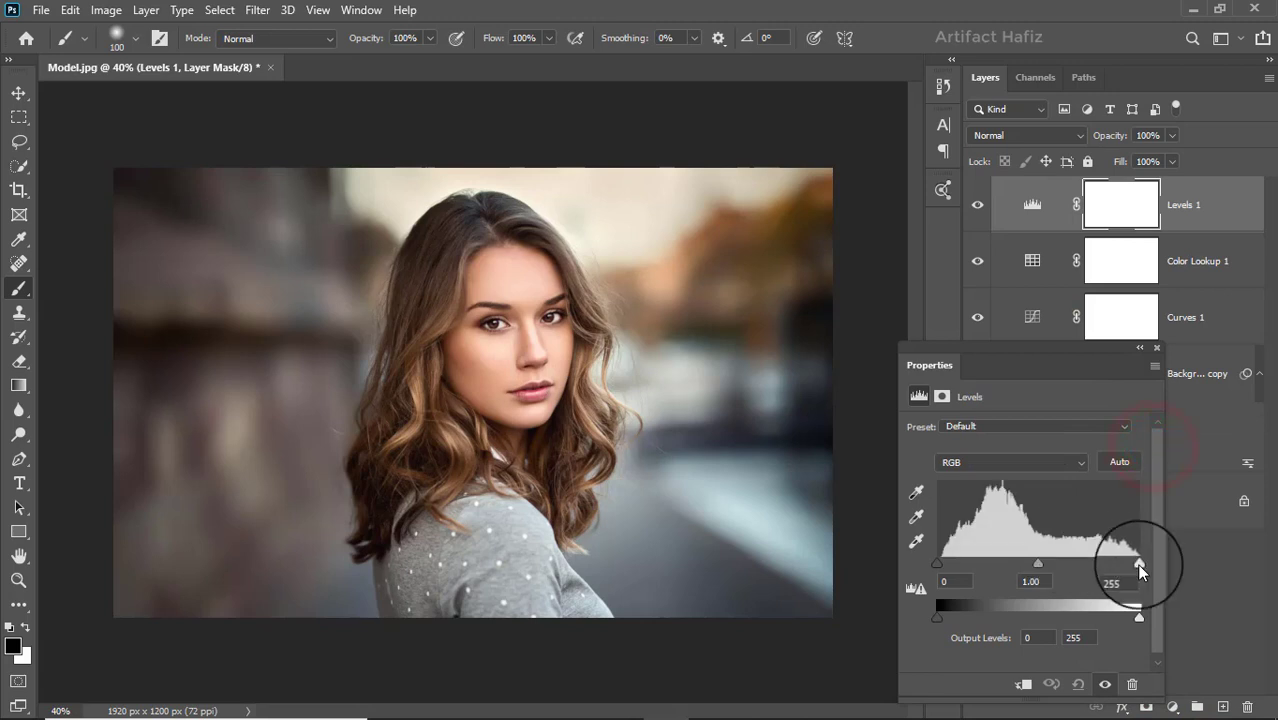
left_click_drag(933, 565, 939, 562)
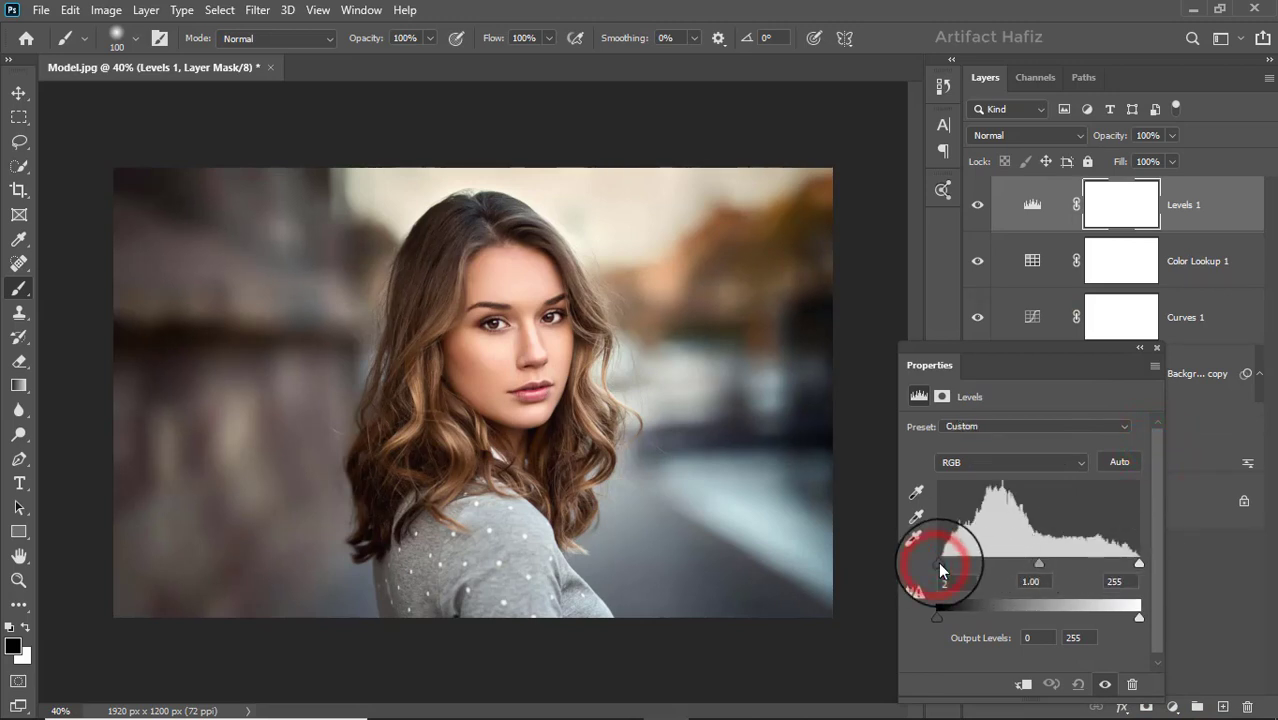
left_click(1157, 348)
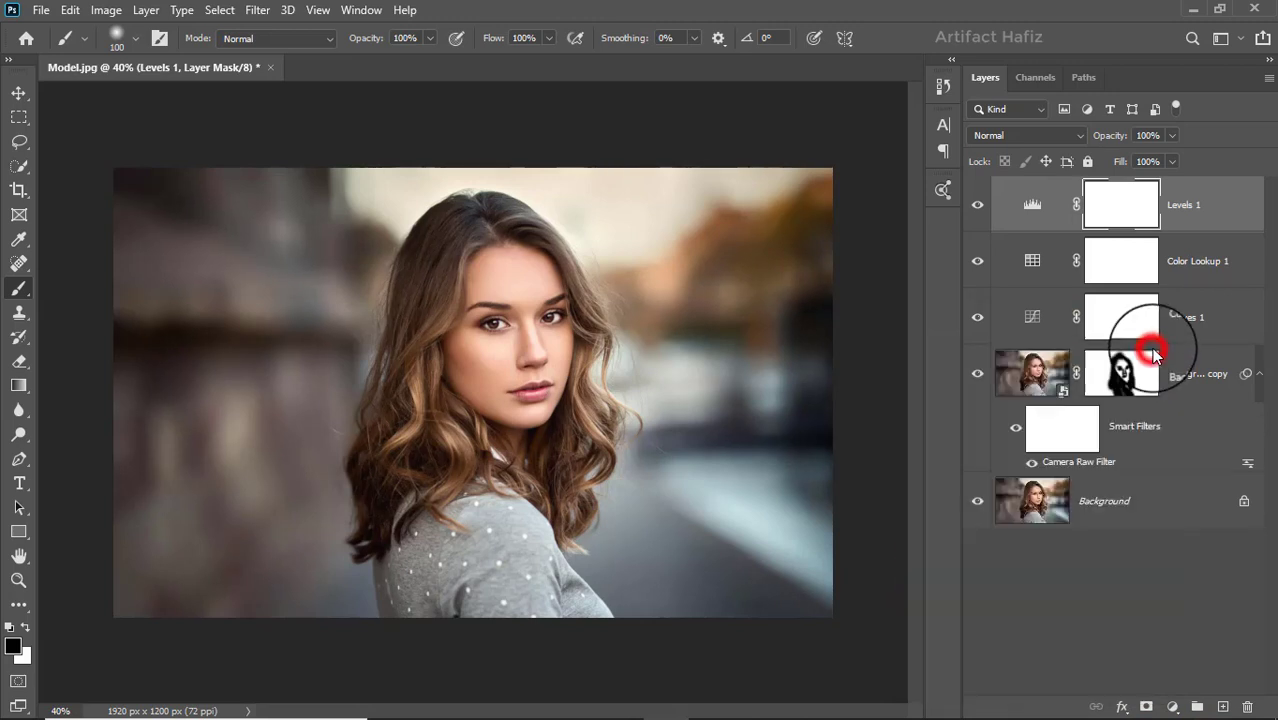
Stamp all visible layers into a new layer above Levels and convert it for smart filters.
left_click(1190, 206)
key("ctrl+alt+shift+e")
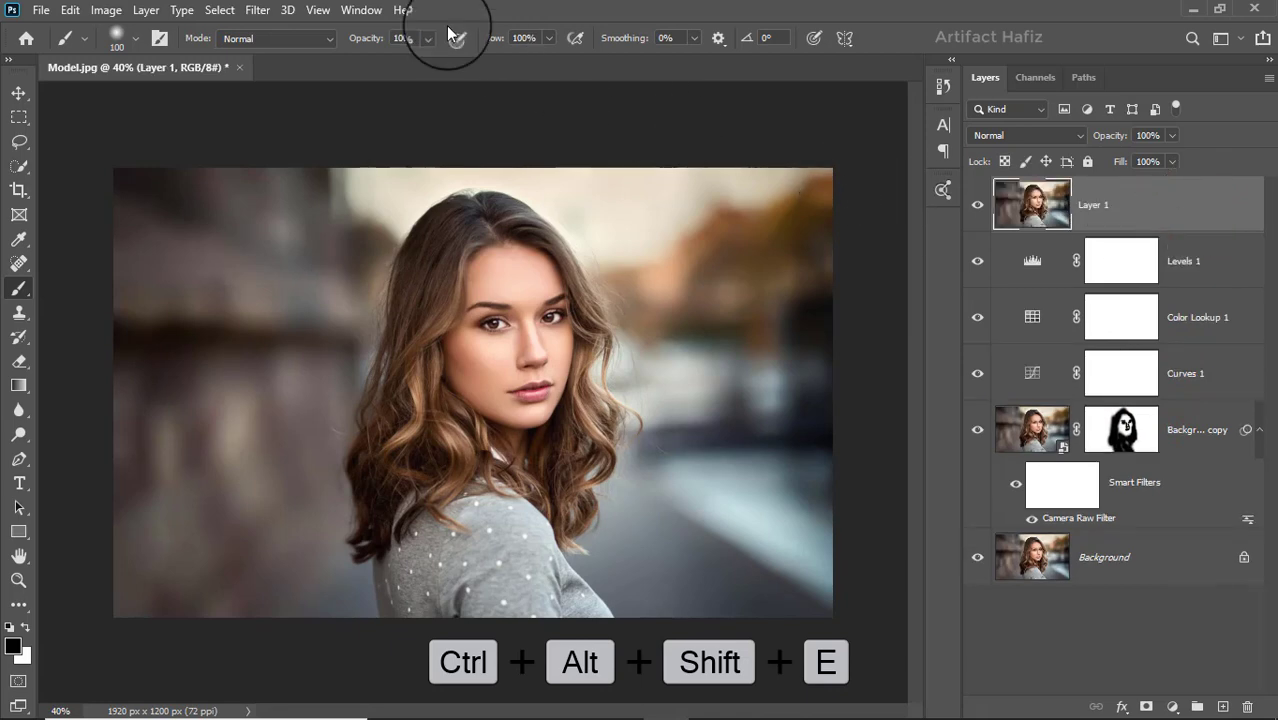
left_click(257, 10)
left_click(266, 52)
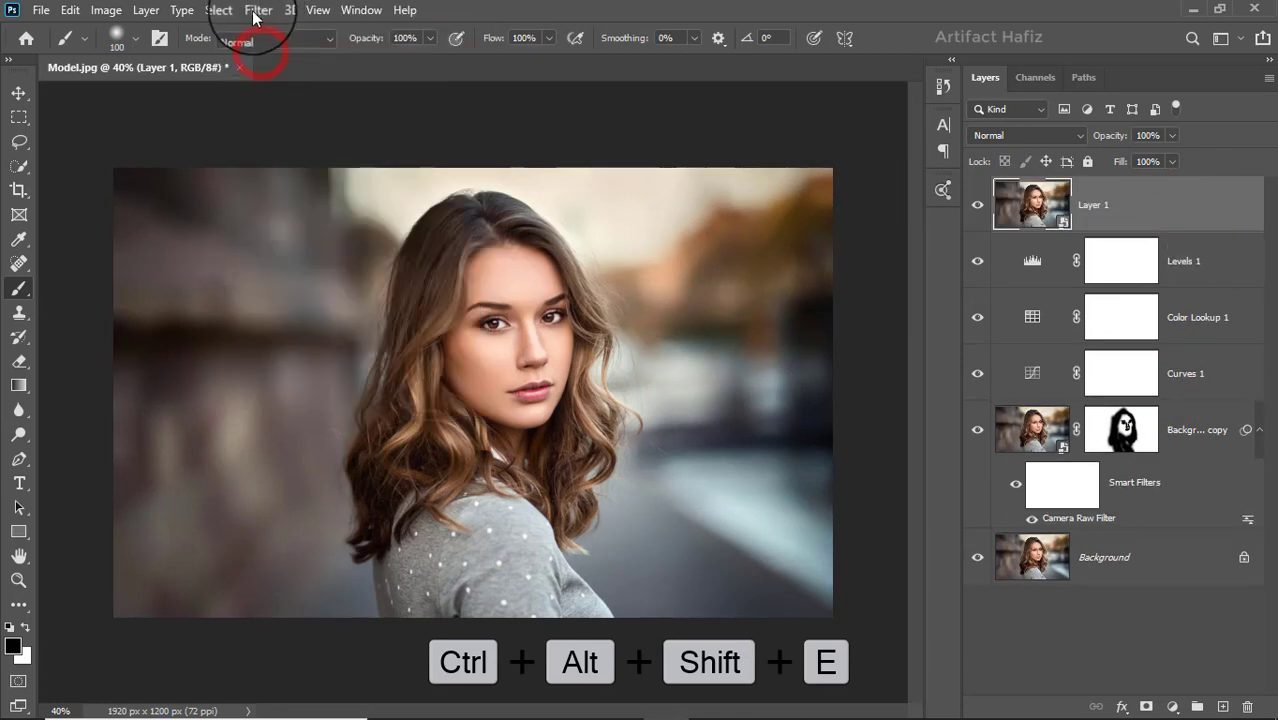
Start the Camera Raw Filter on the merged layer with Highlights -21, Shadows +13, Whites +14, Blacks -13, Texture -3 and Clarity +3.
left_click(256, 11)
left_click(288, 118)
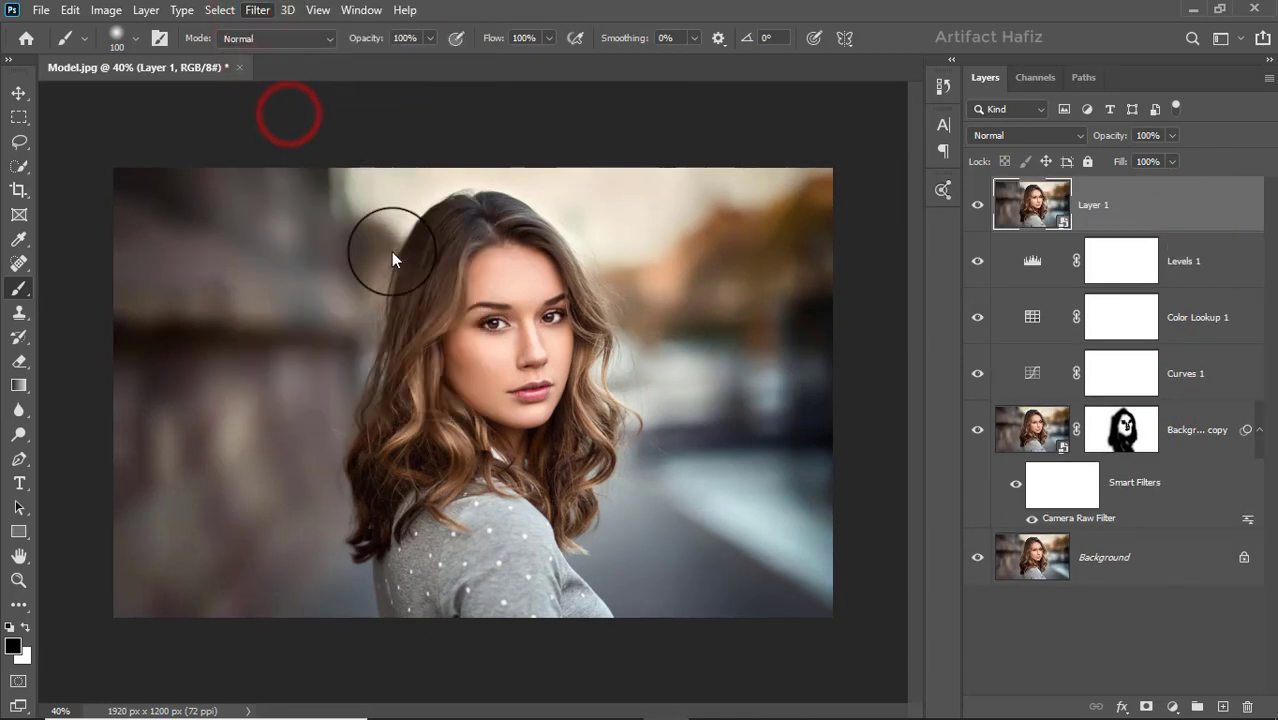
scroll(1015, 440, "down", 2)
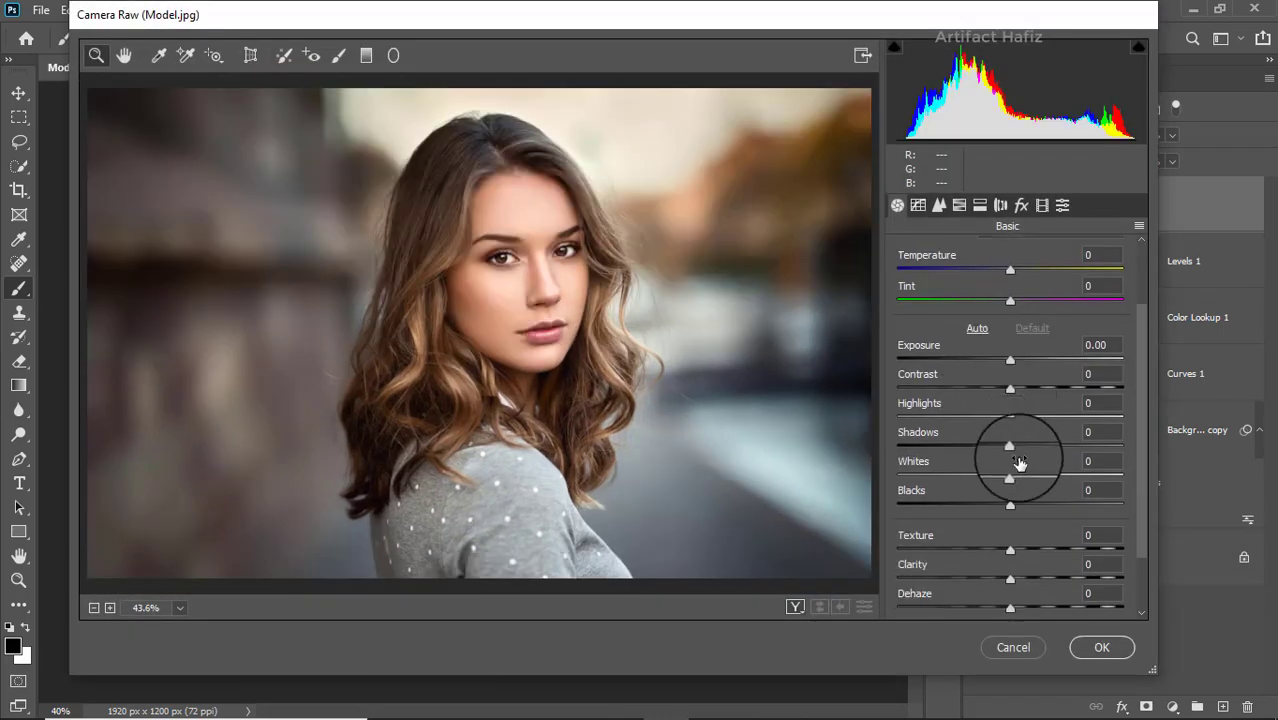
left_click_drag(1010, 416, 987, 418)
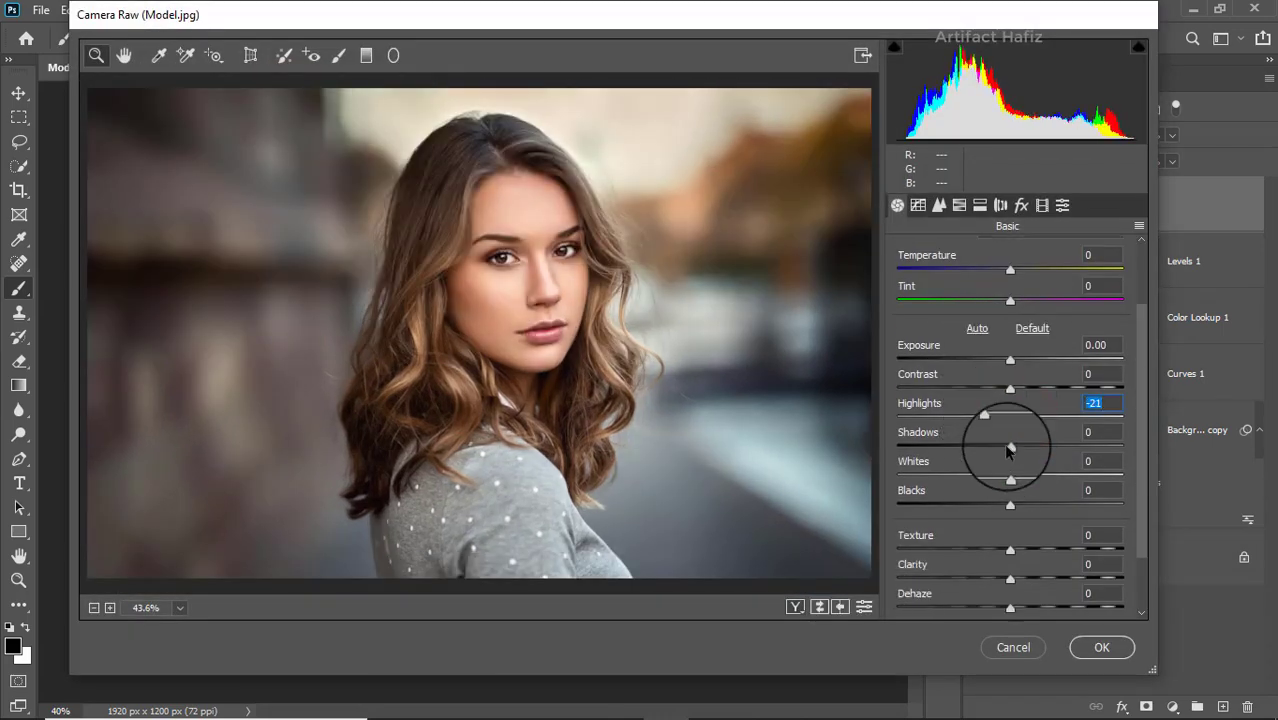
left_click_drag(1010, 476, 1000, 502)
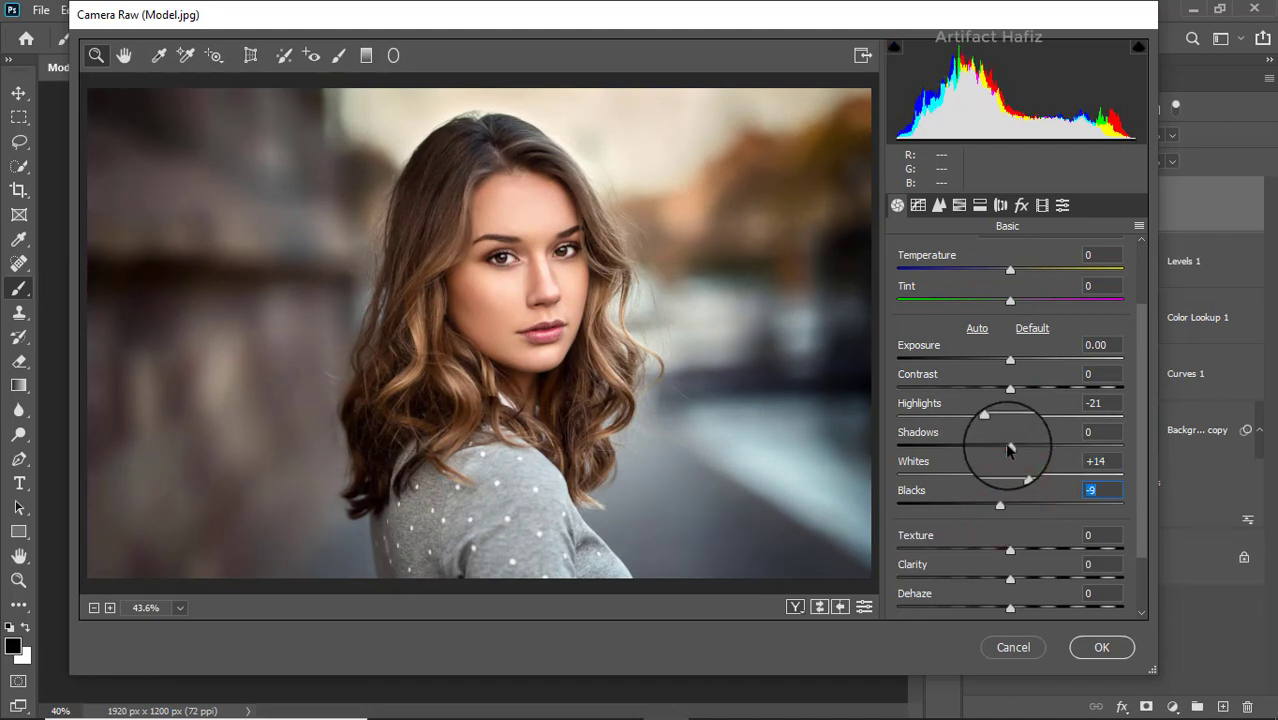
mouse_move(1010, 446)
left_mouse_down()
mouse_move(1040, 450)
mouse_move(1022, 447)
left_mouse_up()
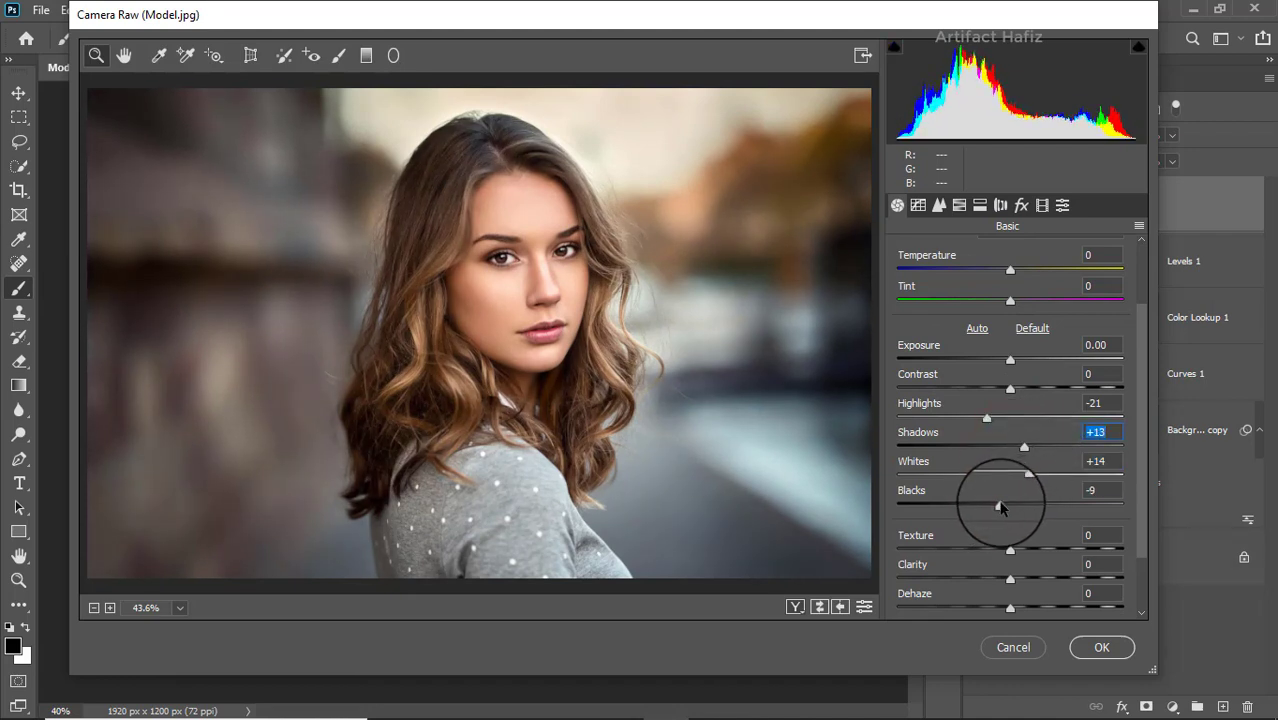
left_click_drag(1000, 507, 1022, 507)
scroll(1000, 510, "down", 2)
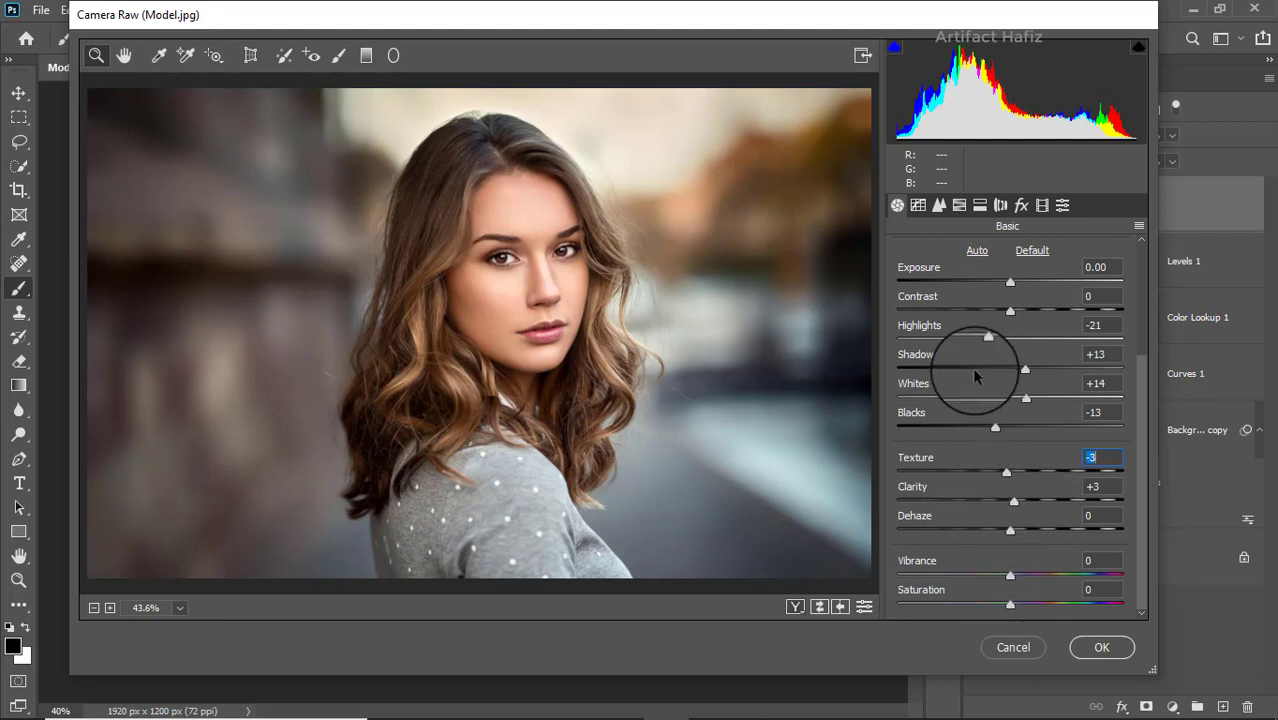
In the HSL adjustments, set the saturation of Reds to +39, Oranges to -4, Yellows to -89 and Greens to -100.
left_click(960, 205)
left_click(972, 256)
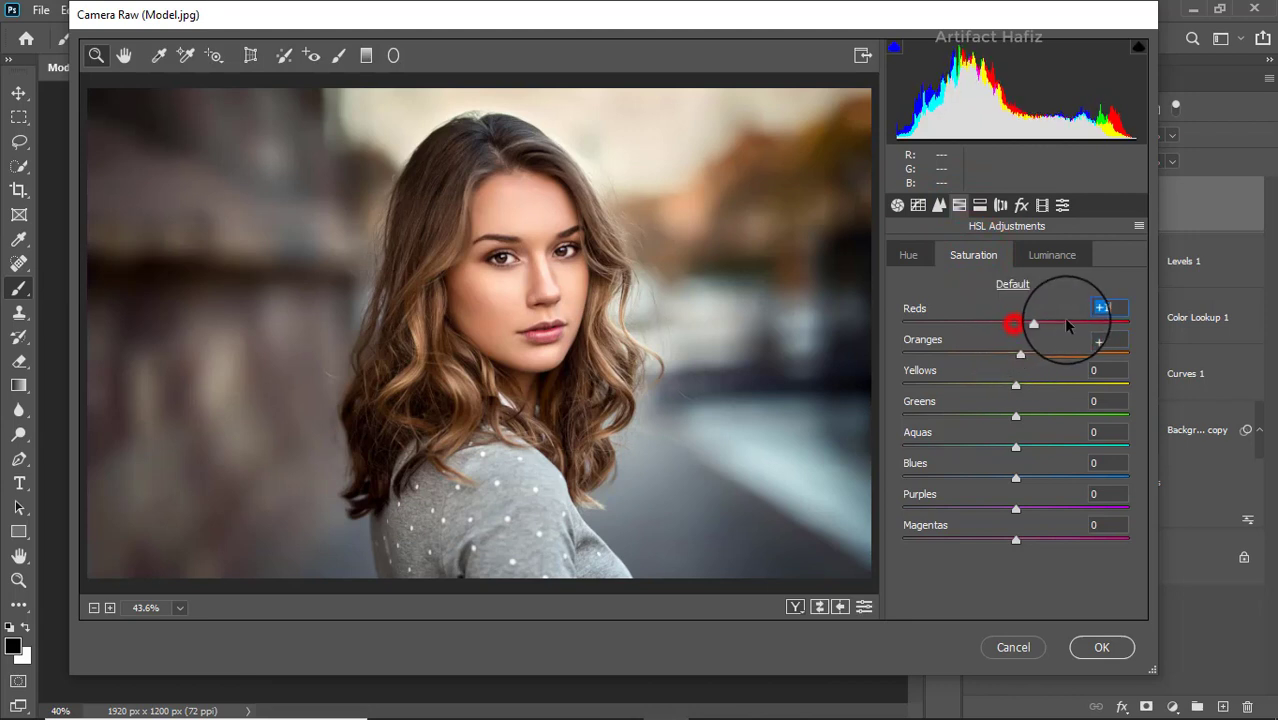
left_click_drag(1066, 320, 1077, 323)
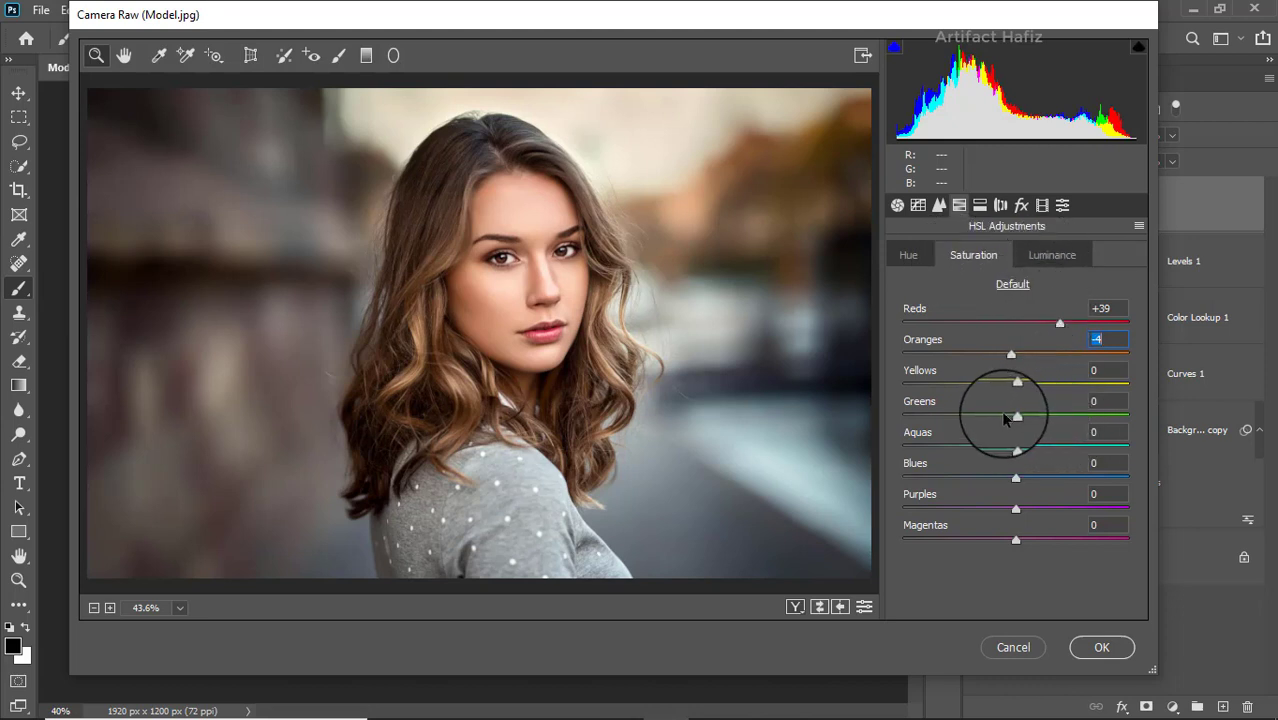
left_click_drag(985, 419, 875, 408)
left_click_drag(1014, 386, 912, 389)
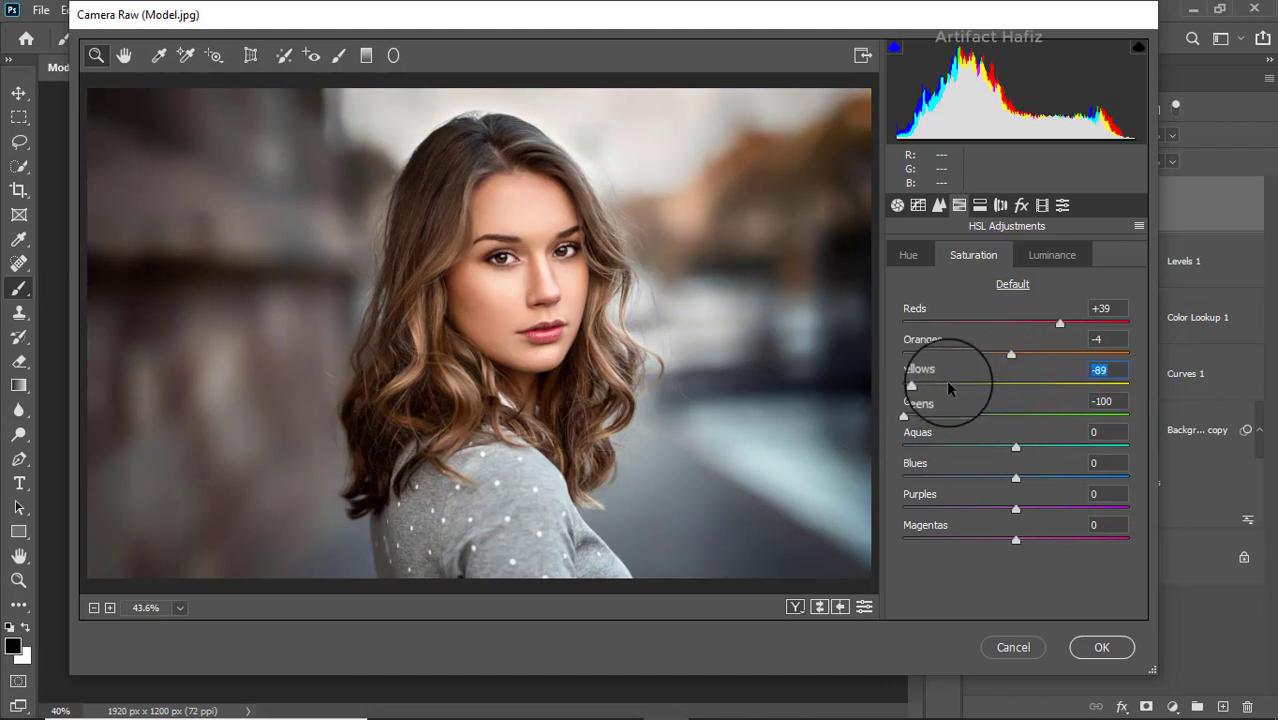
Set the sharpening amount to 15 and the luminance noise reduction to 7.
left_click(939, 205)
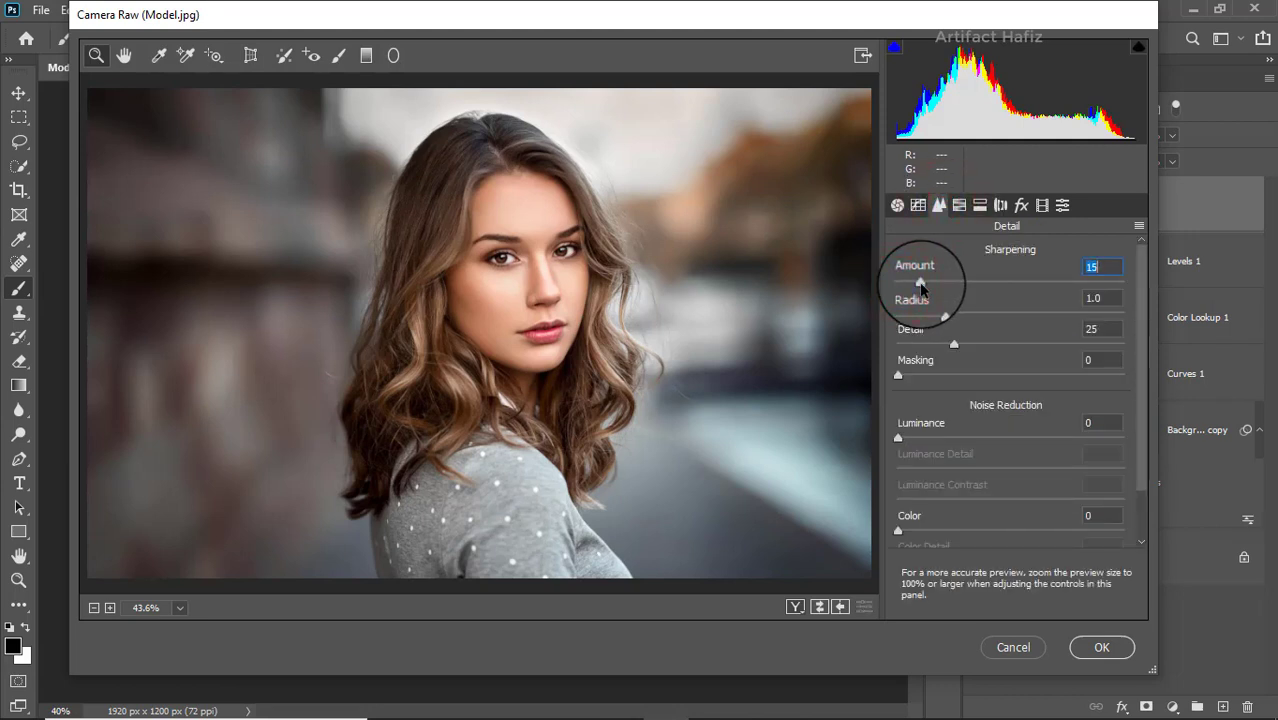
left_click_drag(898, 437, 910, 440)
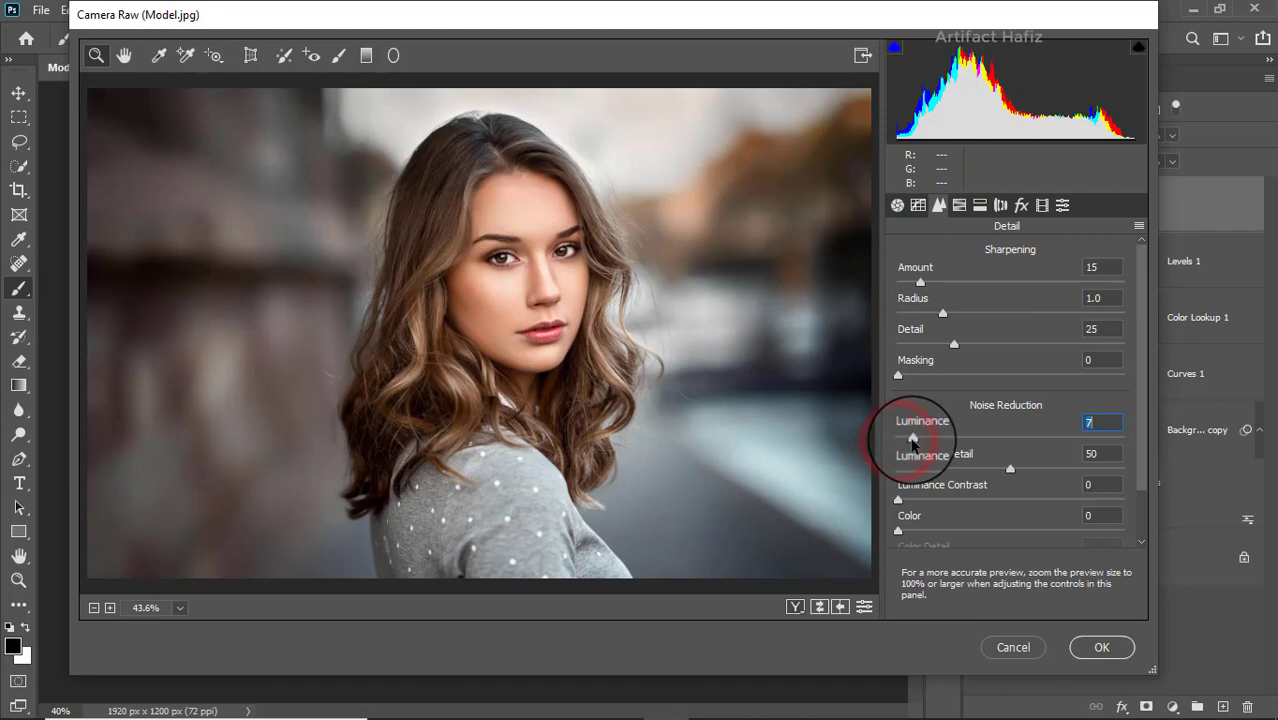
On the point tone curve, move the RGB white point to input 243, output 254, and raise the Green black point to output 9.
left_click(917, 207)
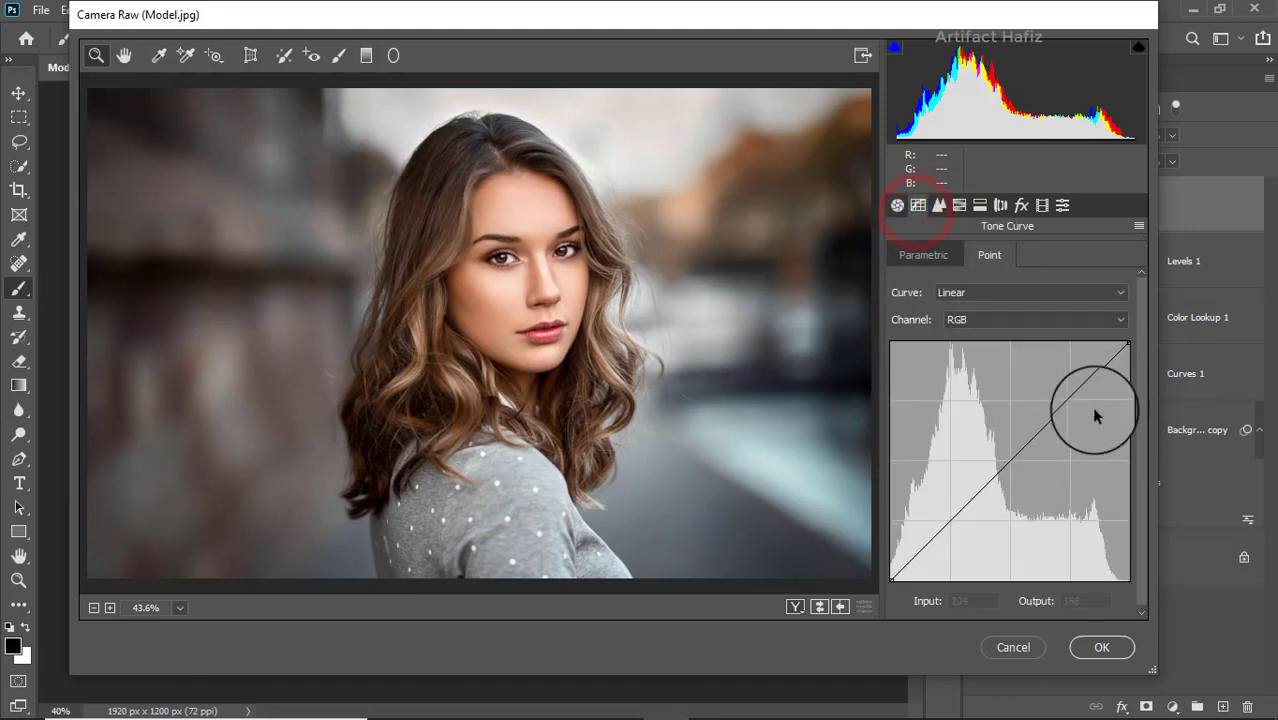
left_click_drag(1128, 345, 1118, 343)
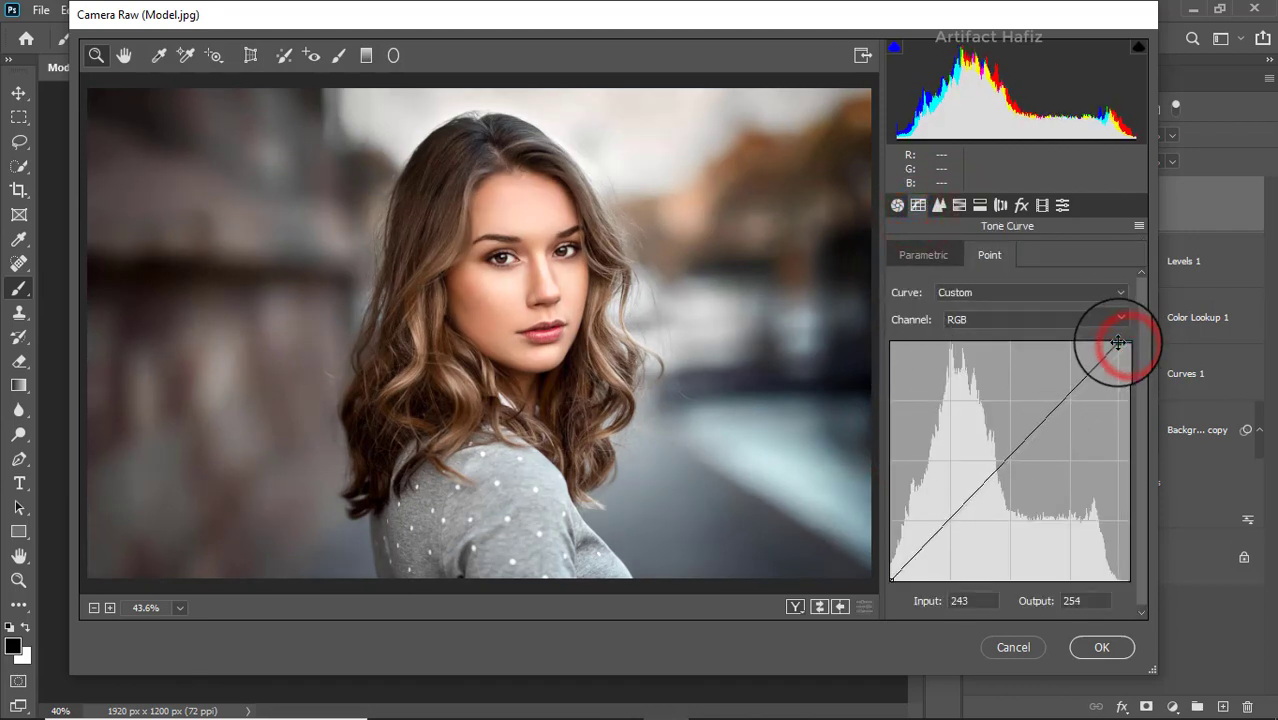
left_click(968, 320)
left_click(968, 346)
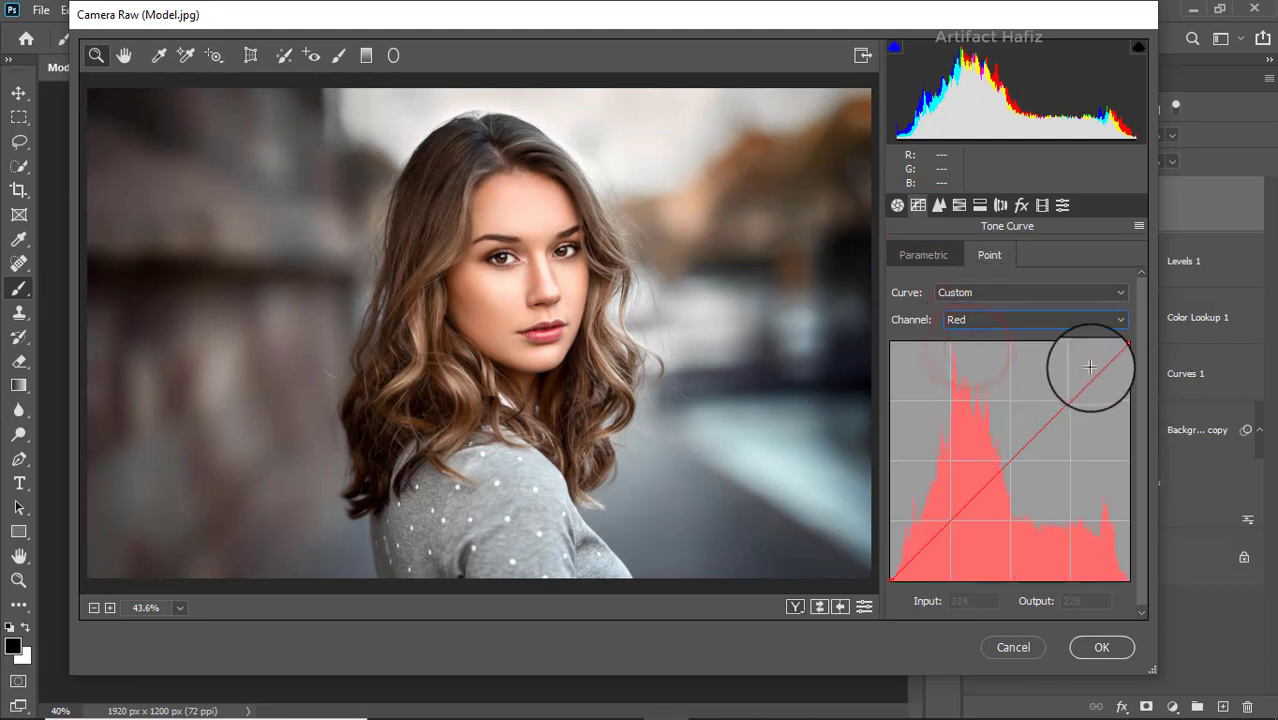
left_click(962, 322)
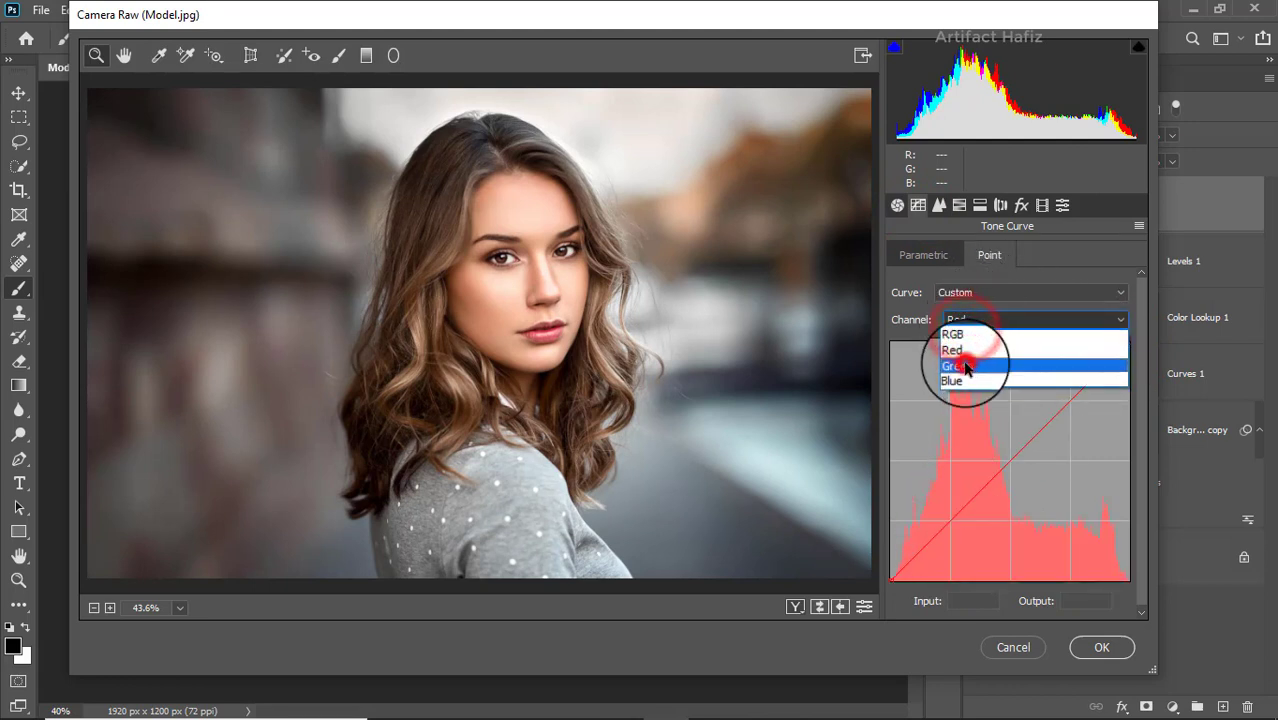
left_click(962, 366)
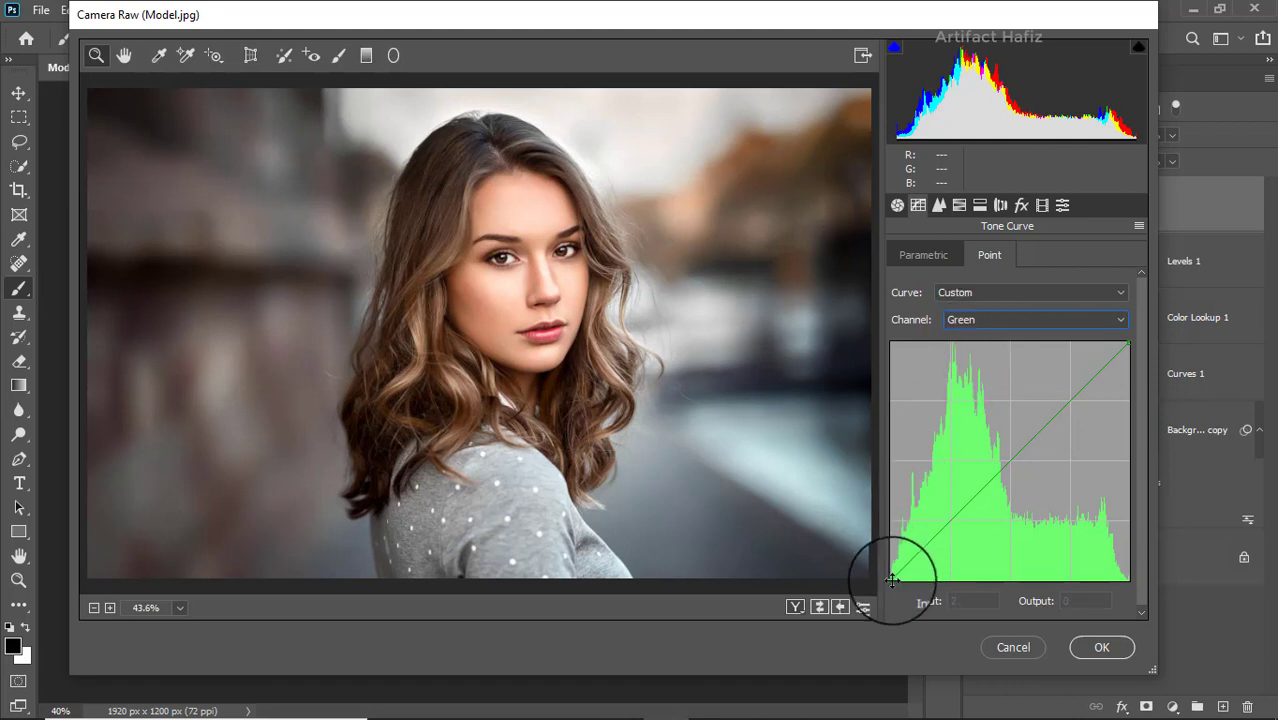
left_click_drag(892, 579, 870, 568)
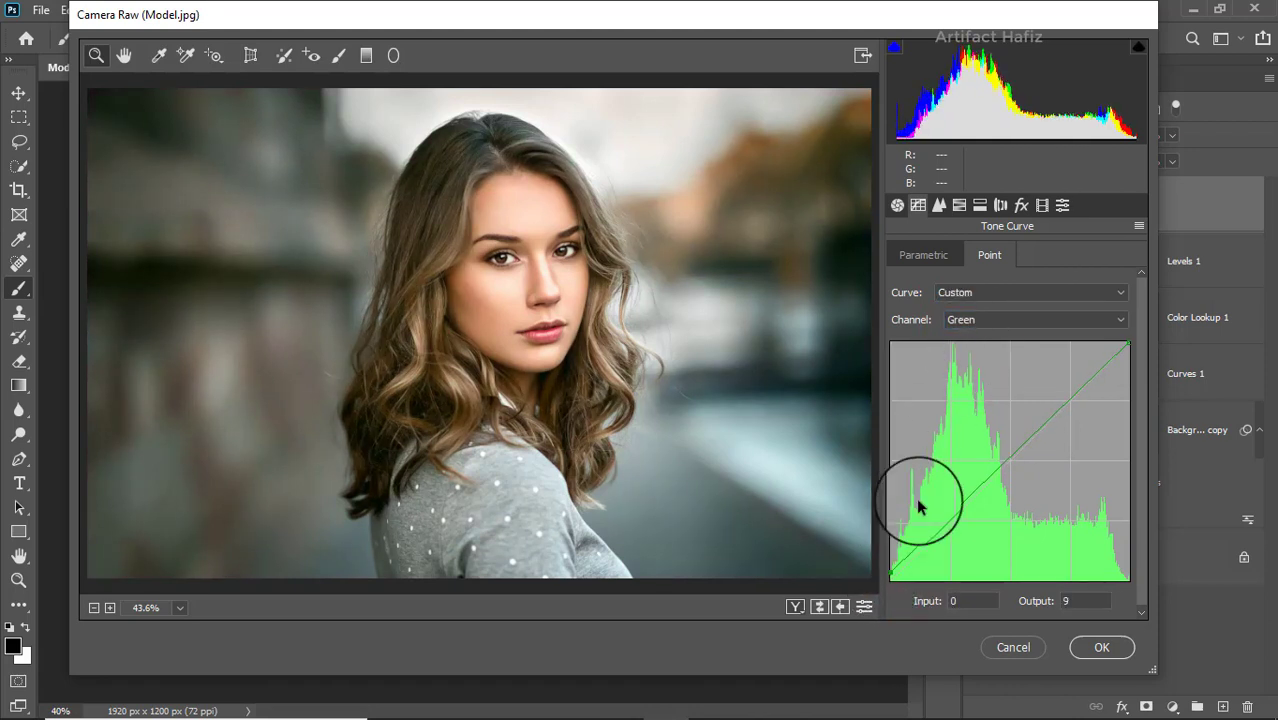
Raise the black point of the Blue channel's tone curve to output 10.
left_click(990, 320)
left_click(977, 381)
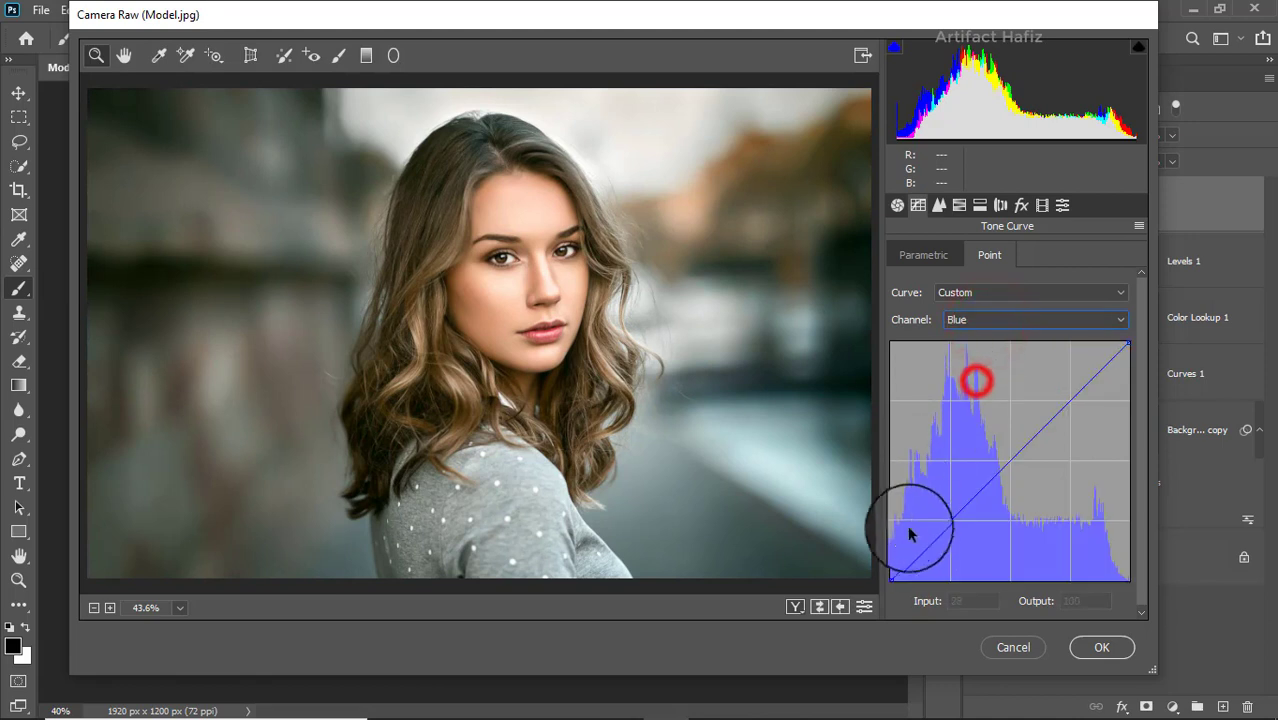
left_click_drag(892, 578, 875, 540)
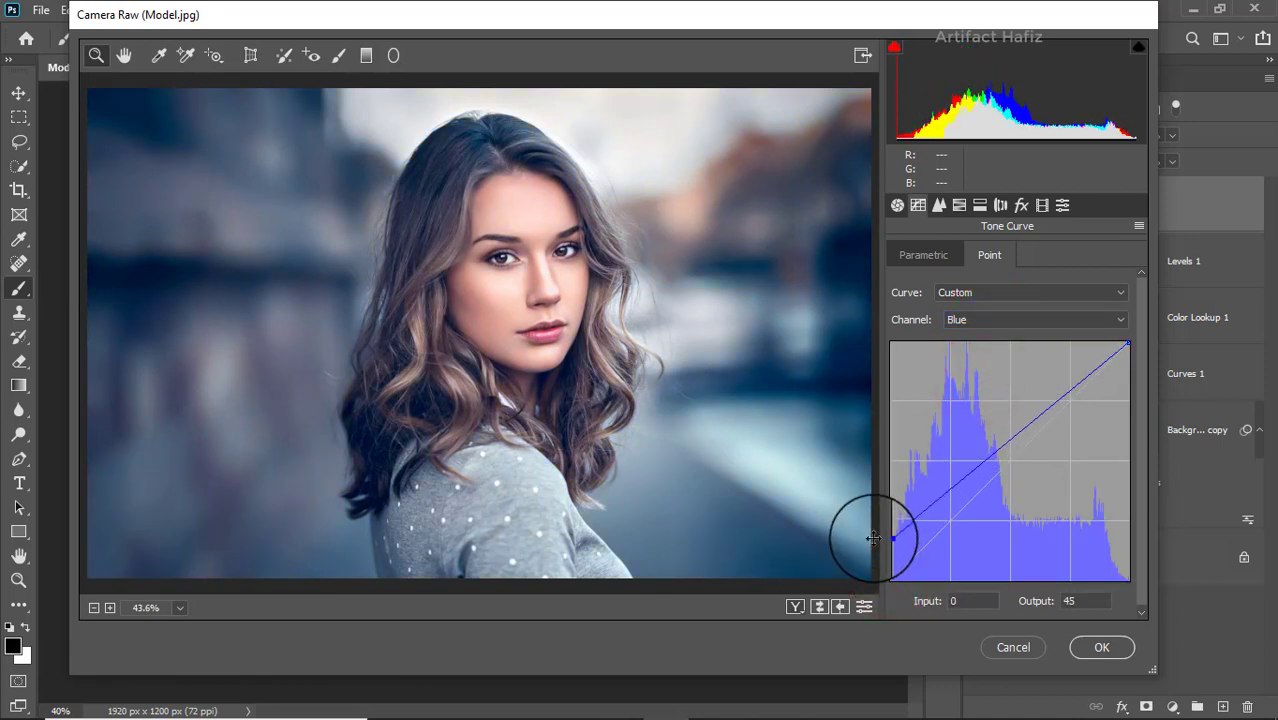
left_click_drag(873, 538, 836, 571)
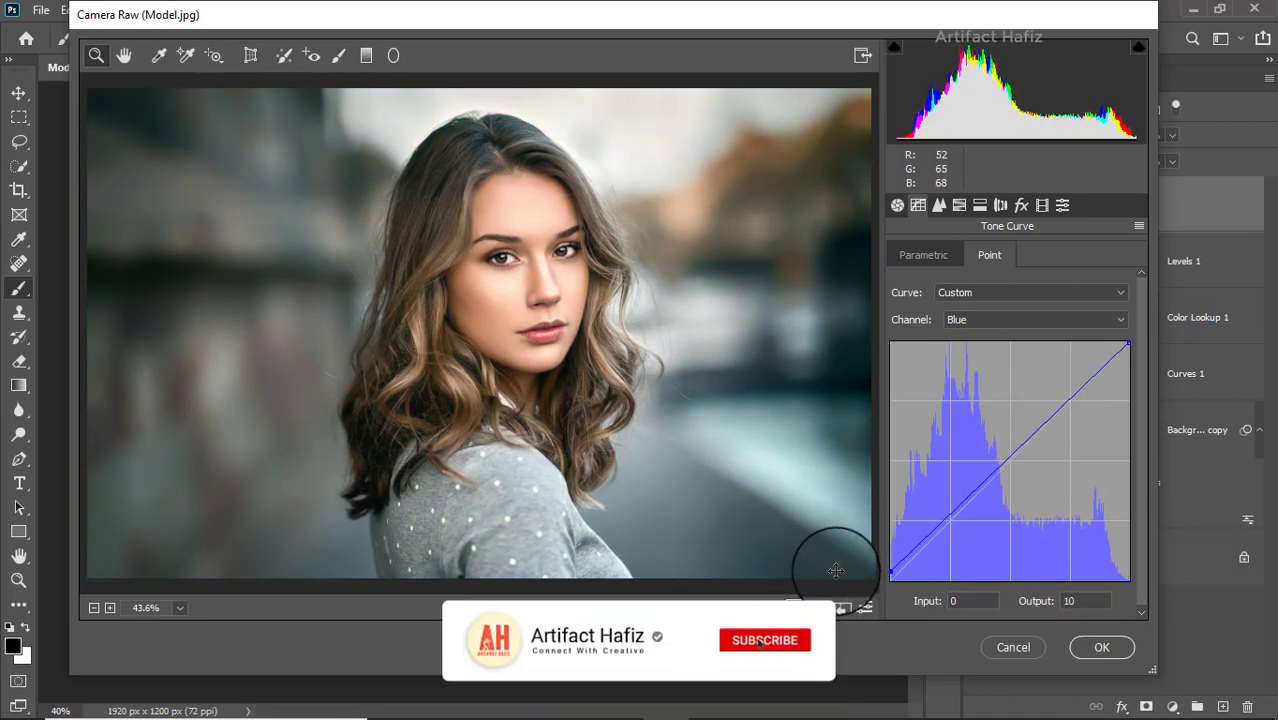
Set the calibration saturation to -10 for Red Primary, +23 for Green Primary and +8 for Blue Primary, and apply the Camera Raw filter.
left_click(1021, 205)
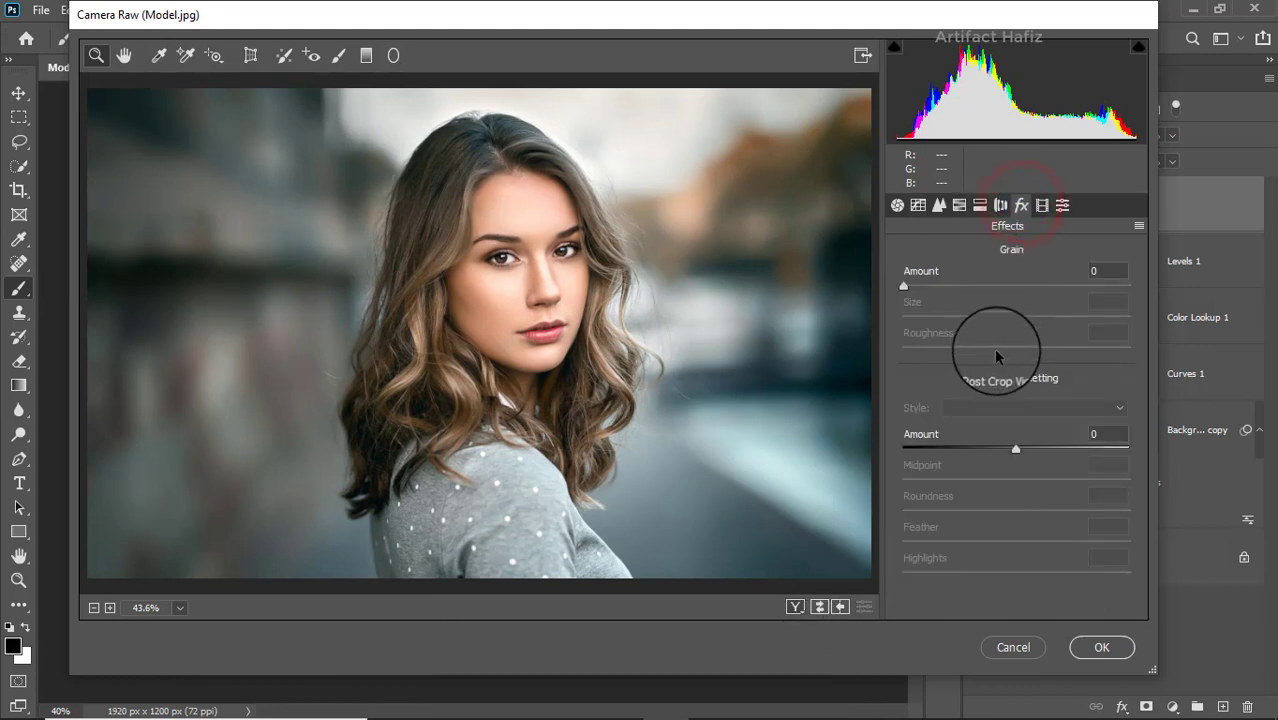
left_click(1042, 205)
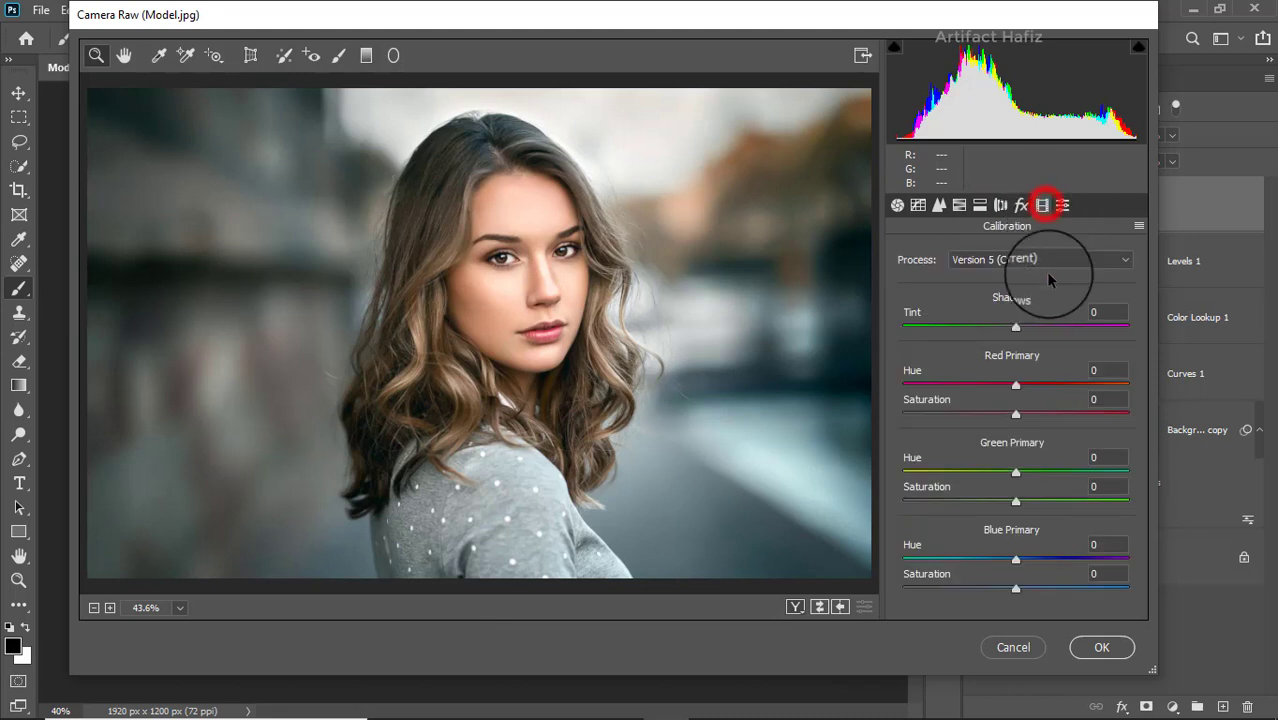
left_click_drag(1016, 416, 1005, 414)
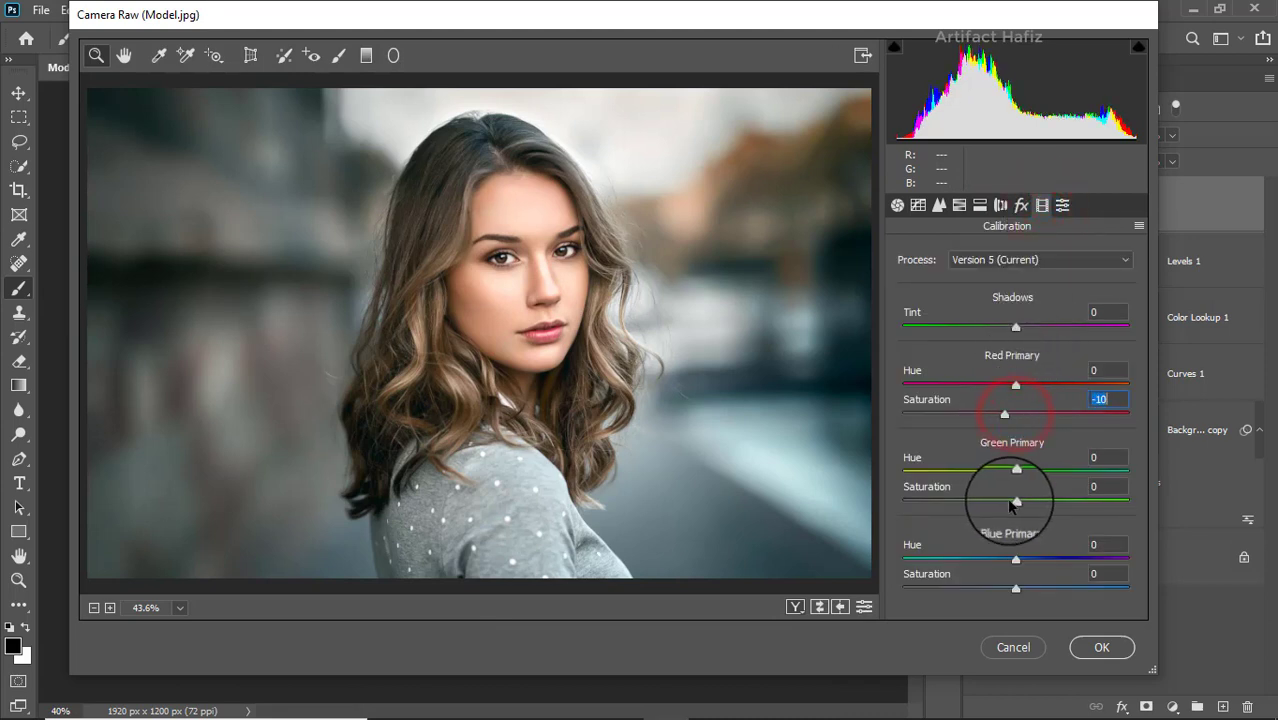
left_click_drag(1016, 500, 1040, 501)
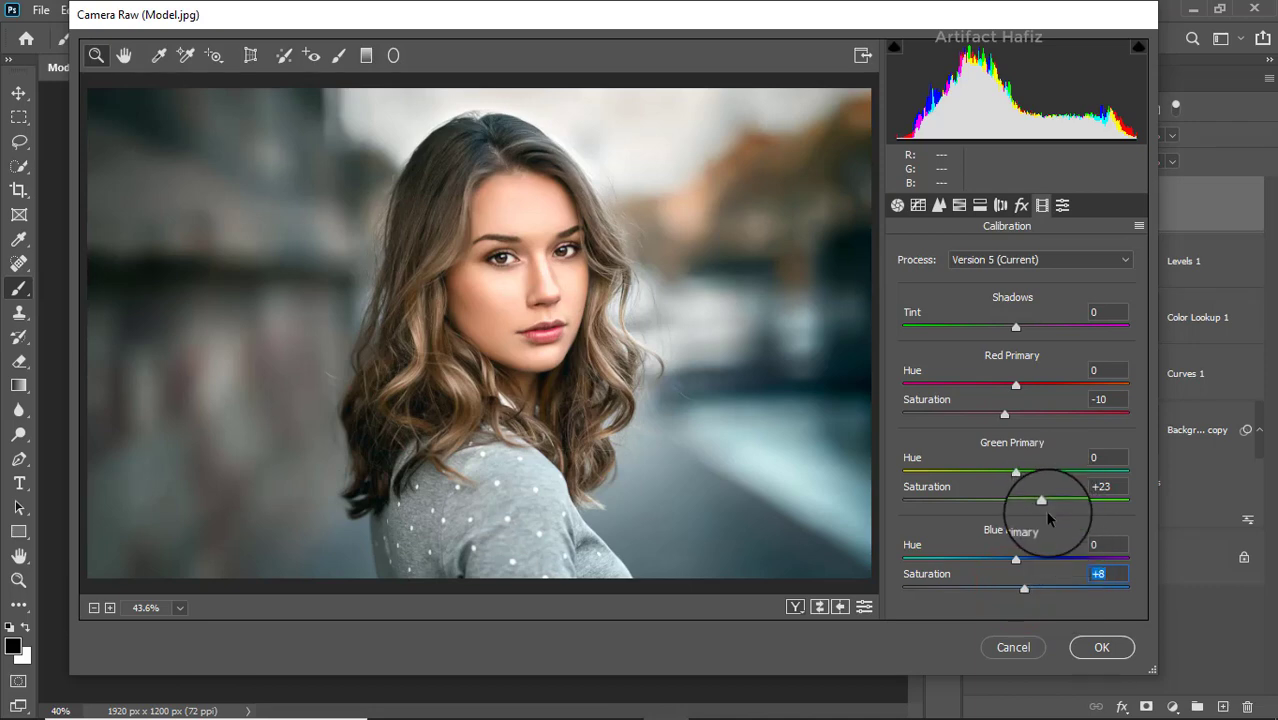
left_click(1100, 647)
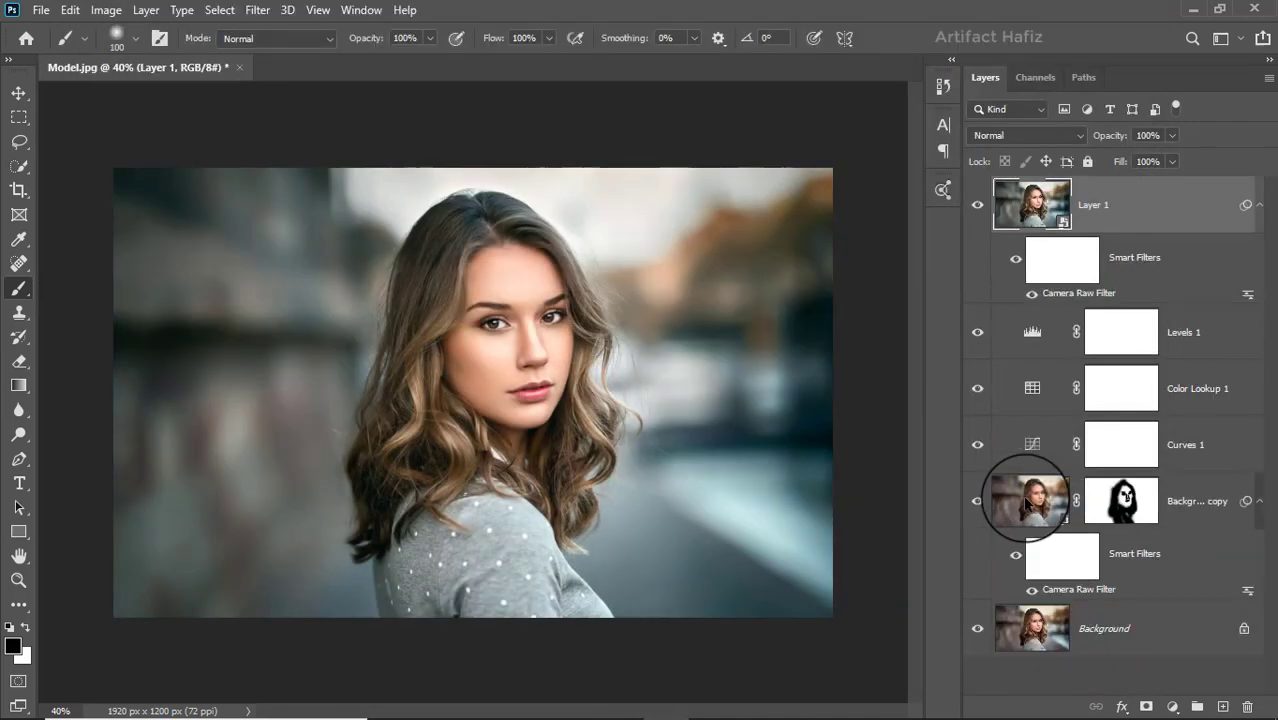
Compare the original Background alone with the fully edited image by toggling all other layers off and on.
key("alt")
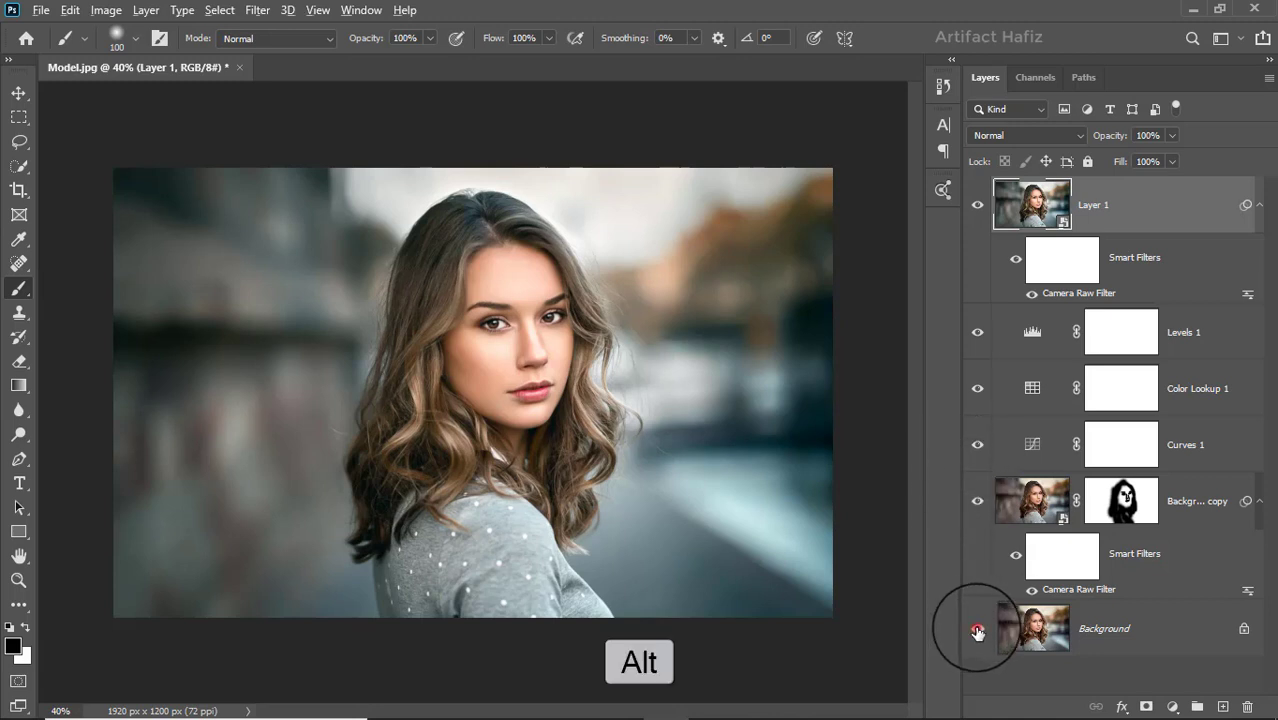
left_click(977, 629, "alt")
left_click(977, 629, "alt")
left_click(977, 629, "alt")
left_click(979, 628, "alt")
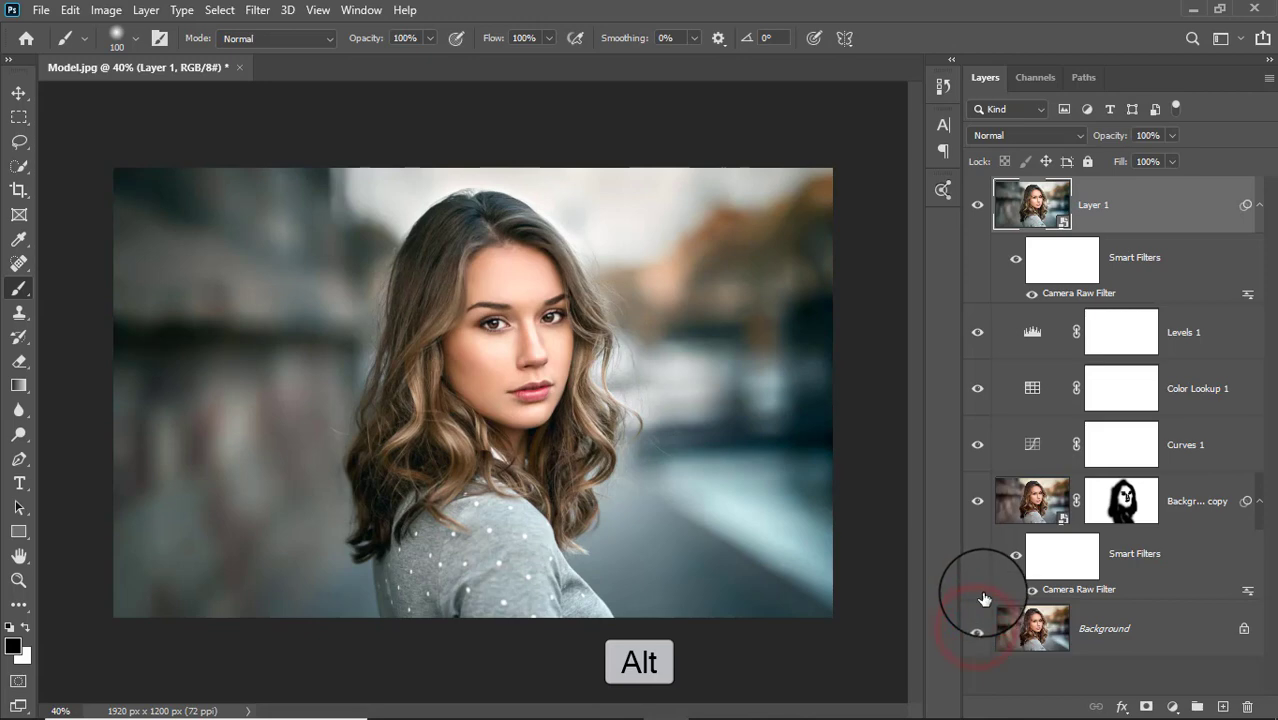